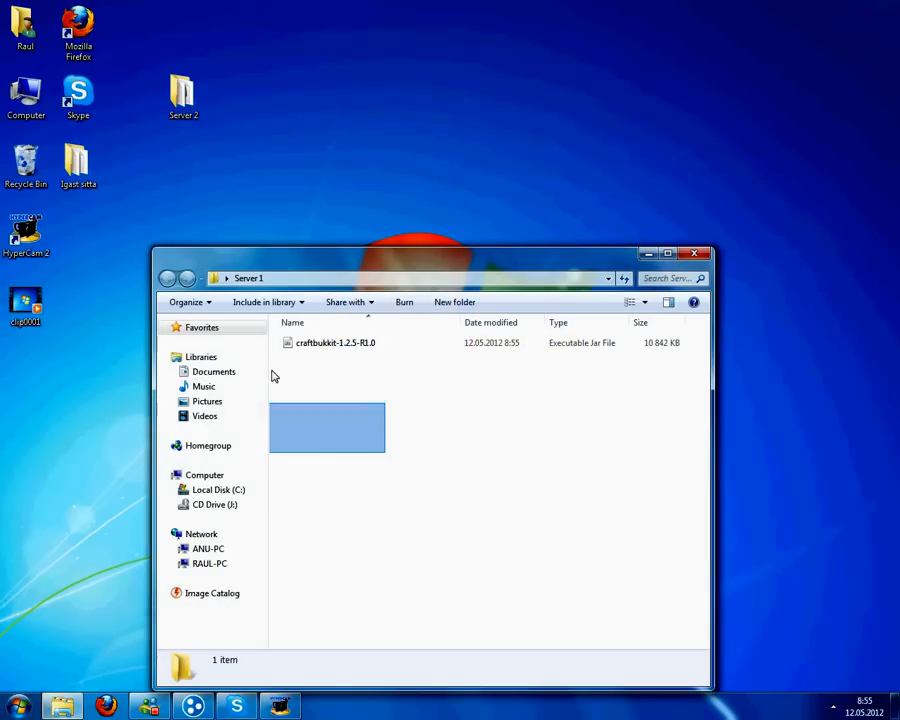
Step: Run the craftbukkit-1.2.5-R1.0 jar in the Server 1 folder to generate the server files
left_click(325, 344)
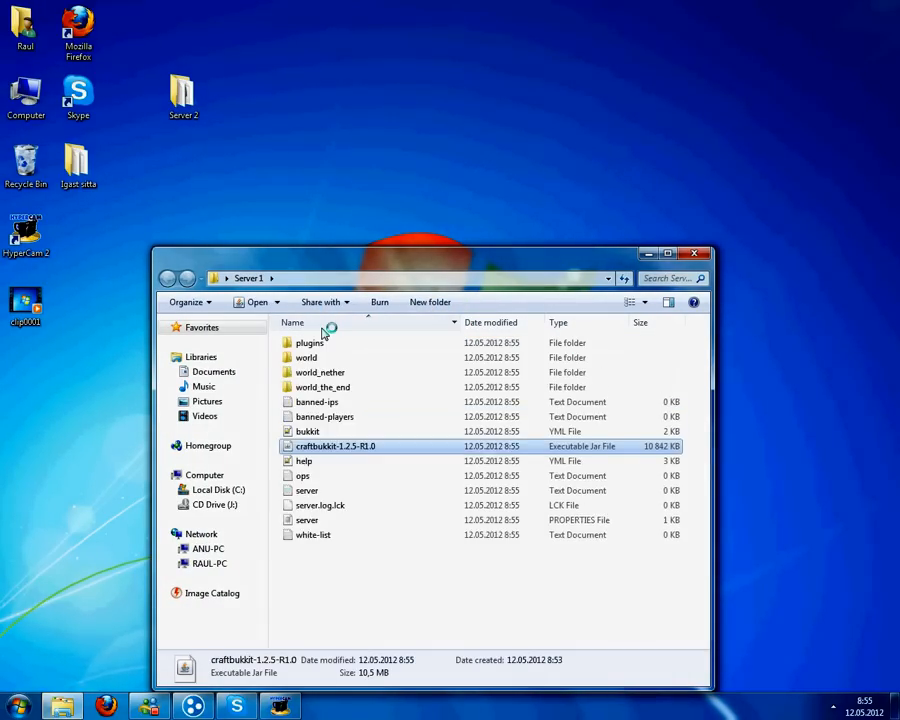
left_click(279, 586)
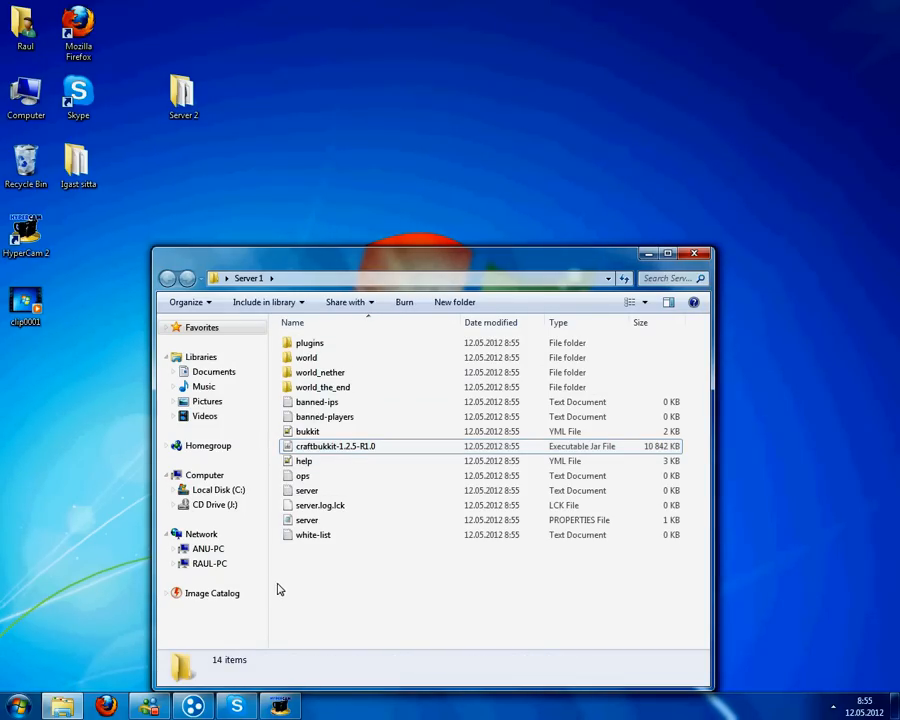
Step: Try to rename the craftbukkit-1.2.5-R1.0 jar as craftbukkit
right_click(323, 446)
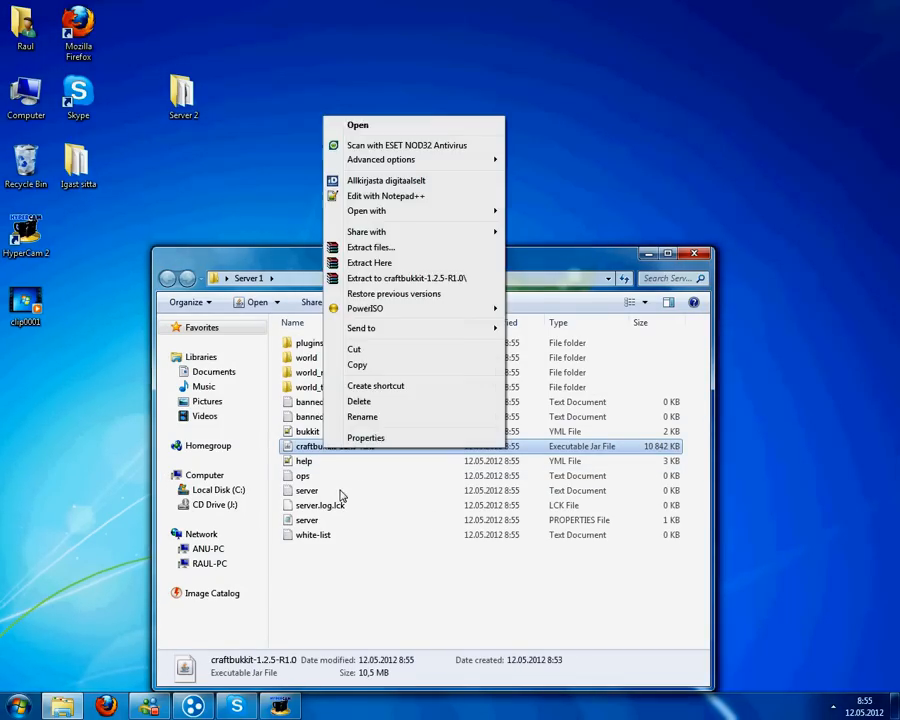
left_click(365, 417)
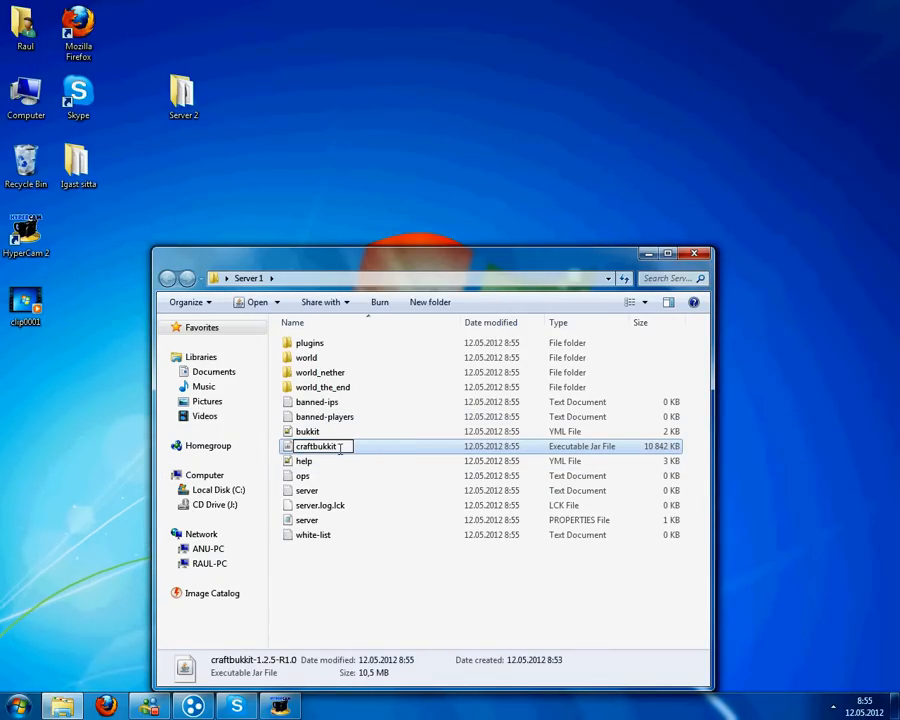
key("Return")
left_click(510, 425)
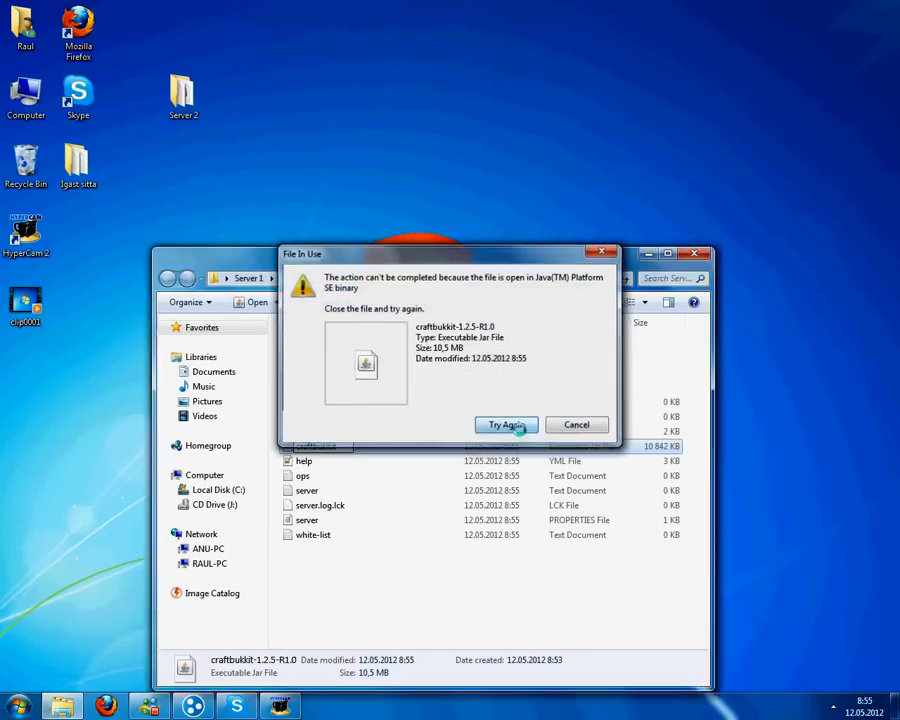
left_click(577, 425)
Step: End the running javaw.exe process in Windows Task Manager and close Task Manager
right_click(362, 705)
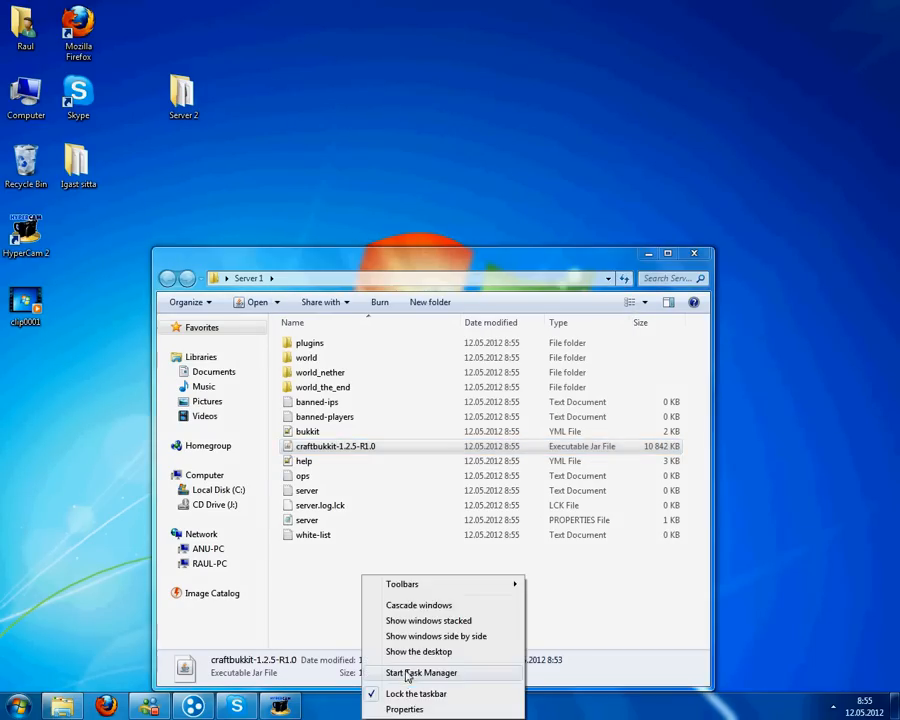
left_click(420, 668)
left_click(649, 355)
left_click(631, 332)
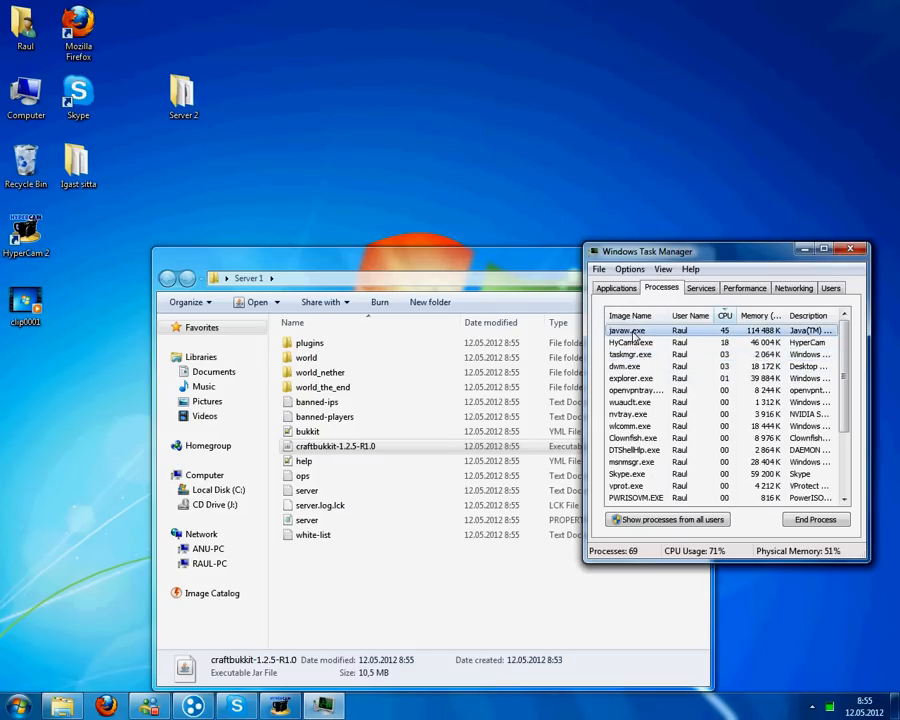
left_click(788, 517)
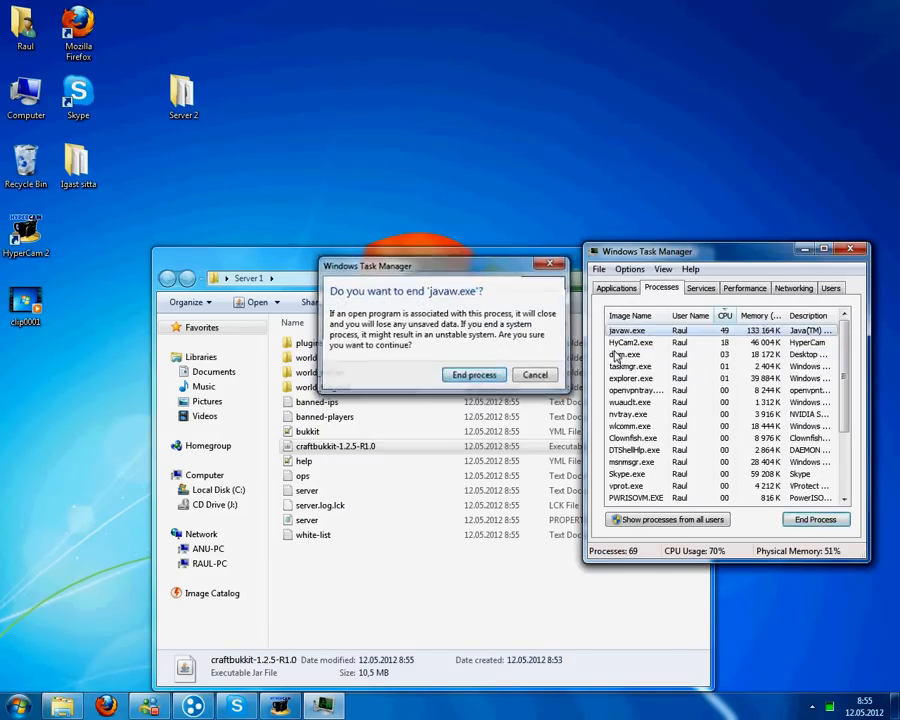
left_click(474, 374)
left_click(849, 249)
Step: Rename the craftbukkit-1.2.5-R1.0 jar in the Server 1 folder as craftbukkit
right_click(408, 445)
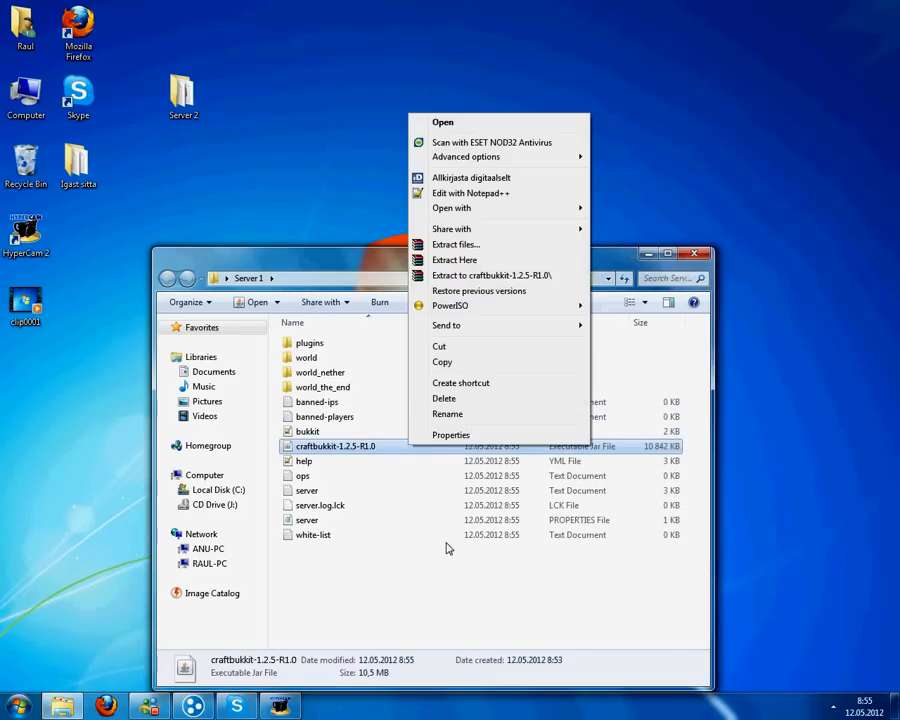
left_click(465, 414)
left_click(390, 447)
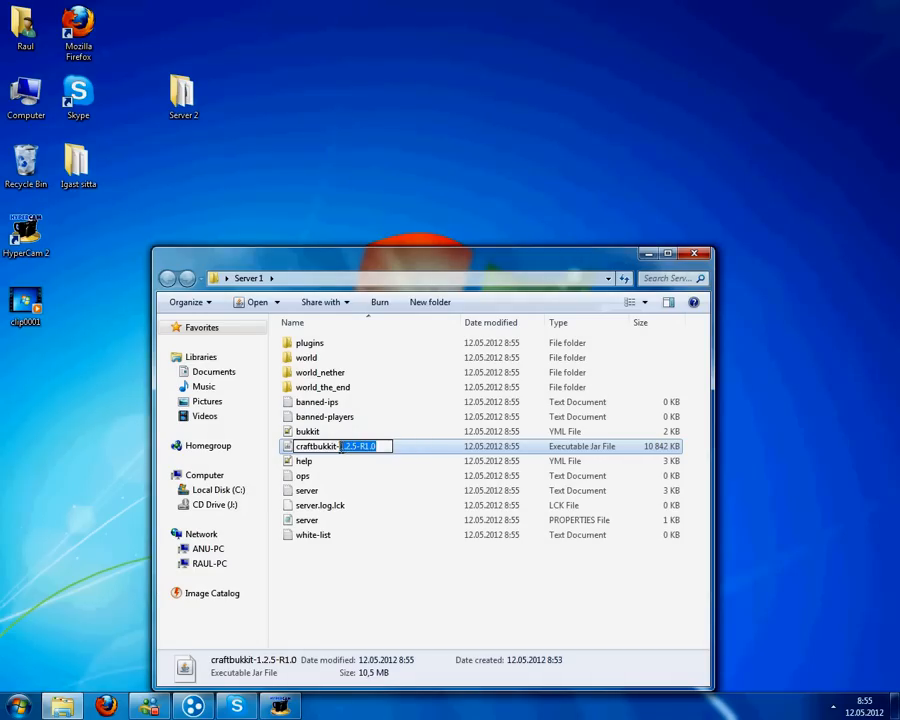
key("BackSpace")
key("BackSpace")
key("Return")
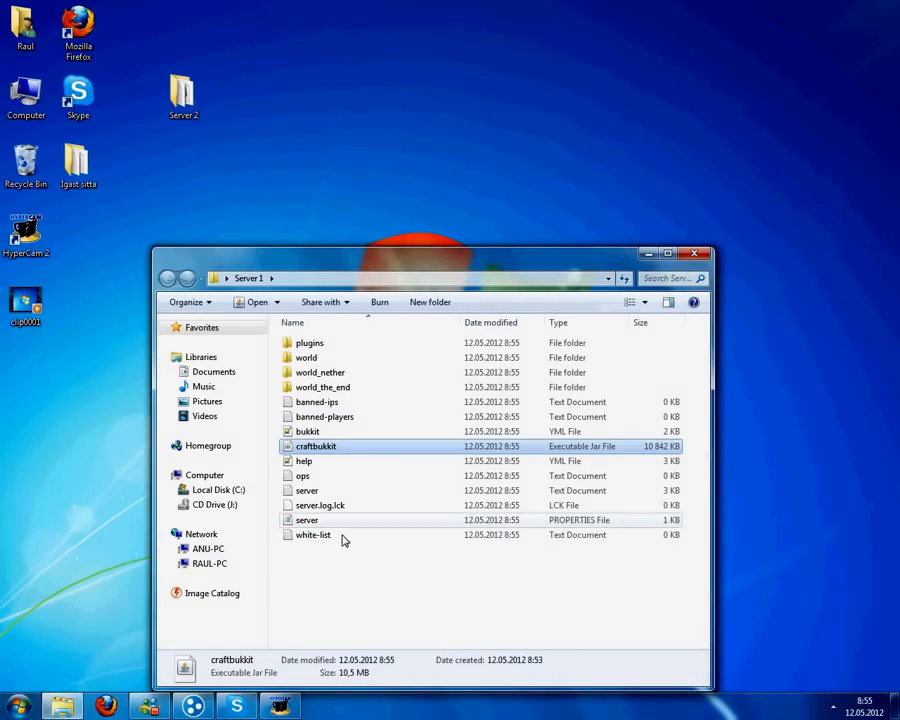
Step: Write a batch script in a new Notepad document that launches craftbukkit.jar with jre6 java.exe, -Xmx1024M -Xms1024M, from its own folder, ending with PAUSE
key("super")
left_click(50, 241)
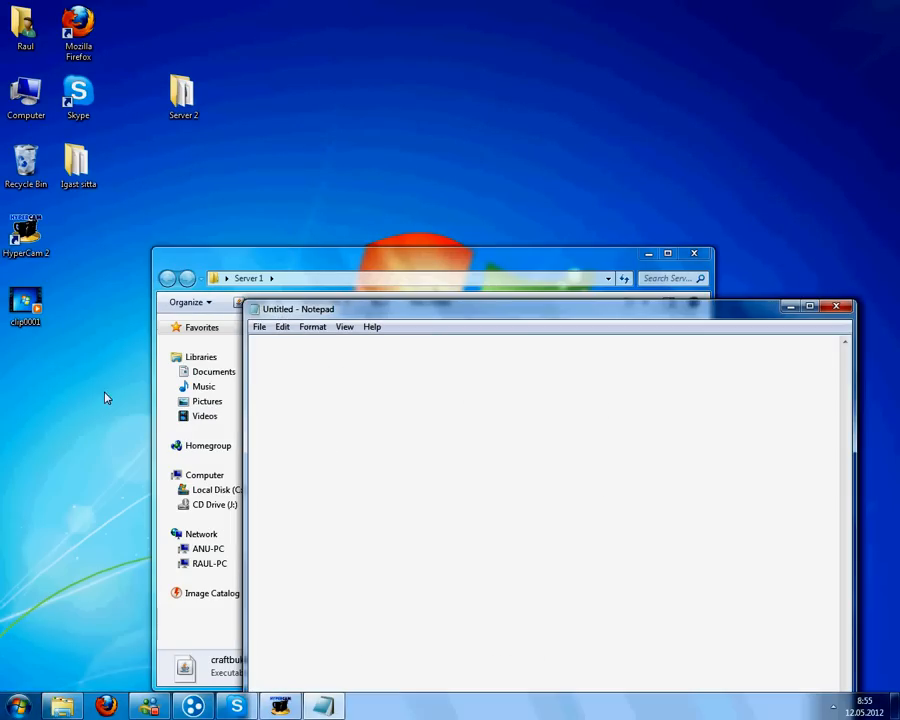
type("@ECHO OFF SET BINDIR=%~dp0 CD /D \"%BINDIR%\" \"%ProgramFiles%\\Java\\jre6\\bin\\java.exe\" -Xmx1024M -Xms1024M -jar craftbukkit.jar PAUSE")
key("ctrl+a")
left_click_drag(75, 326, 28, 327)
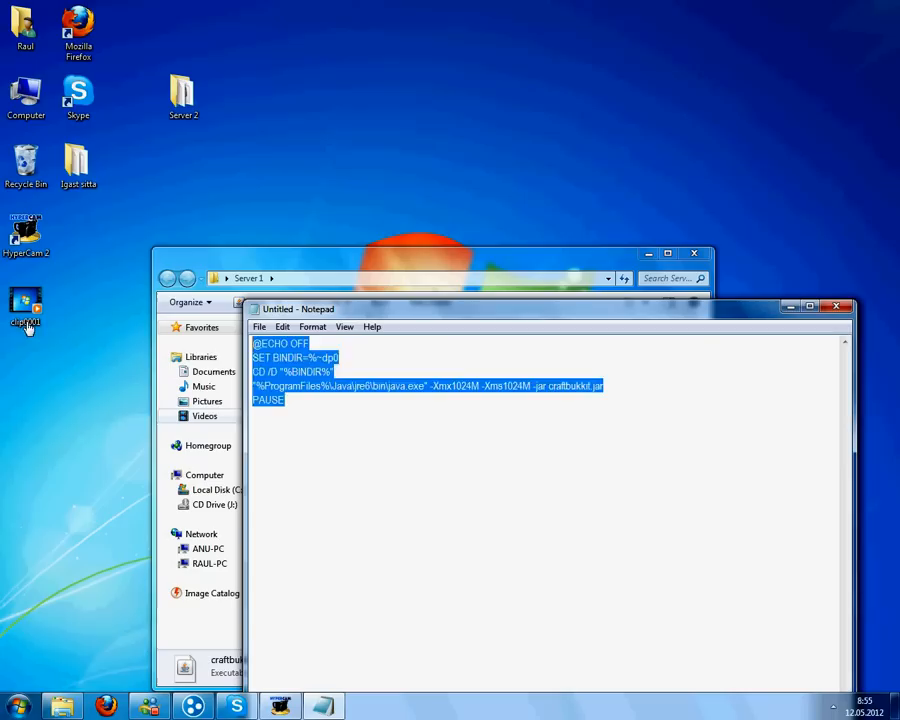
Step: Try adding 86 after ProgramFiles in the script's Java path and take it back out
left_click(313, 456)
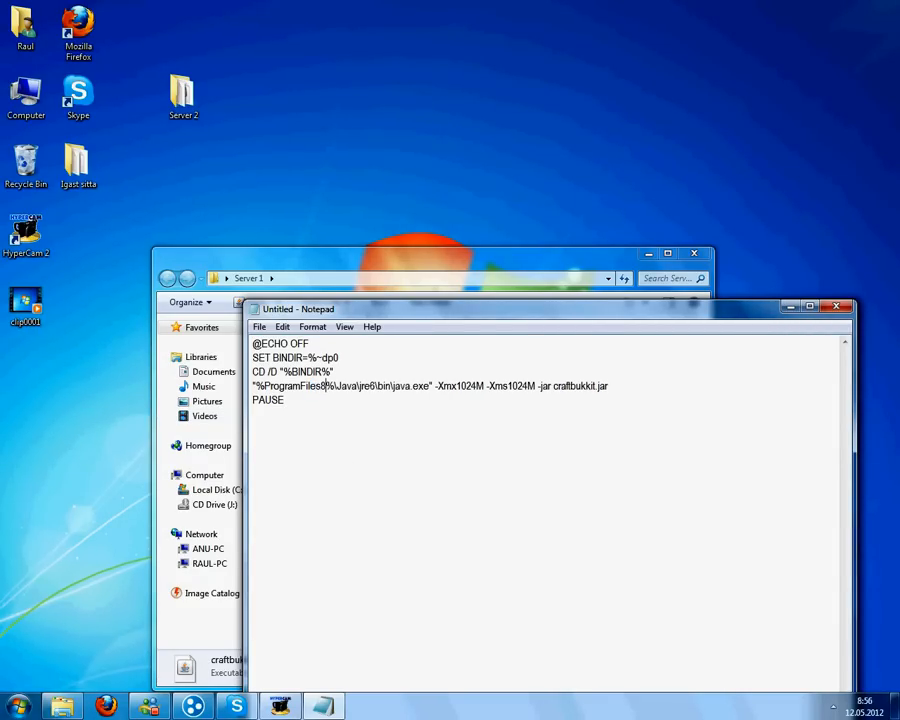
left_click(330, 385)
type("6")
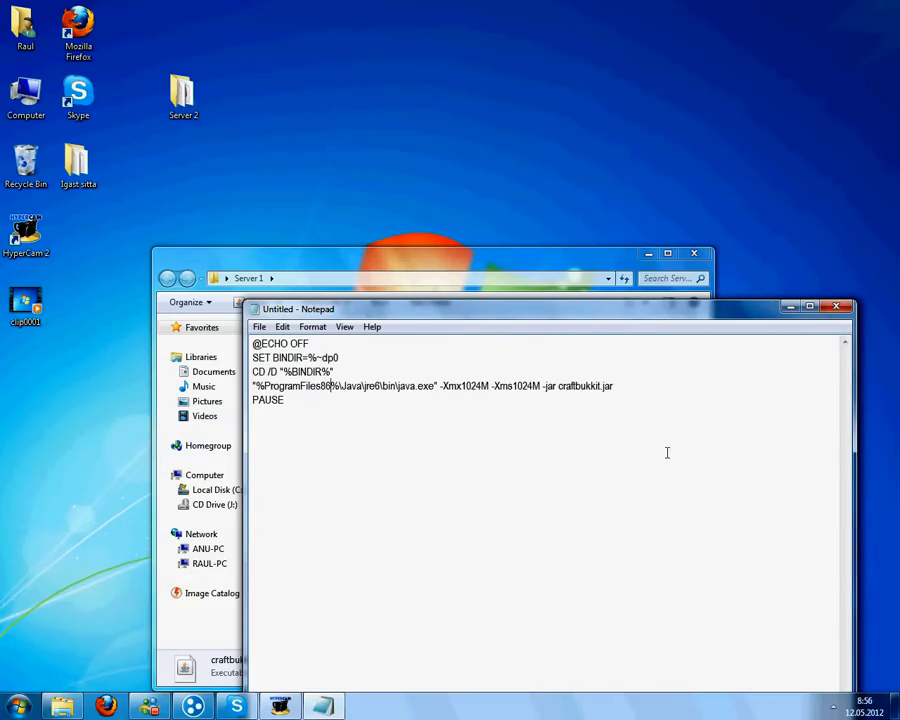
Step: Save the script as RUN.bat with file type All Files in the desktop's Server 1 folder, closing Notepad
left_click(830, 307)
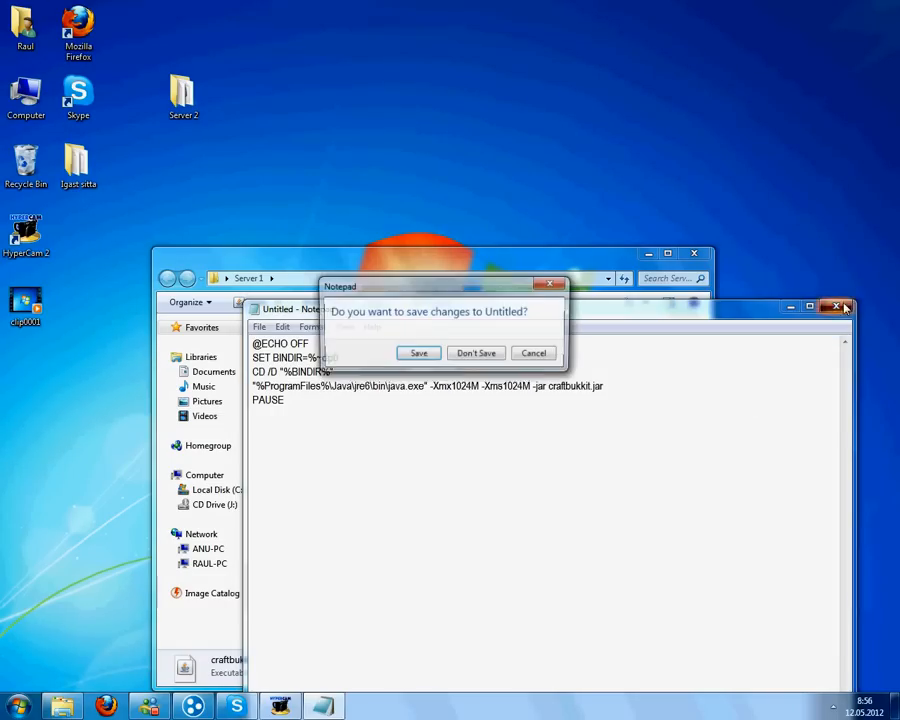
left_click(406, 356)
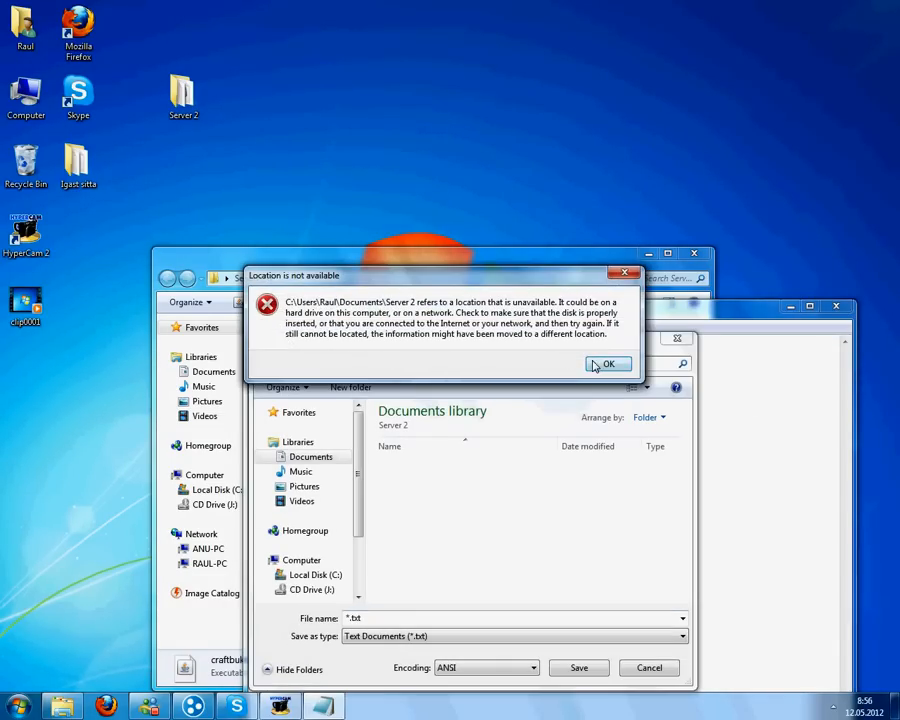
left_click(600, 364)
left_click(311, 416)
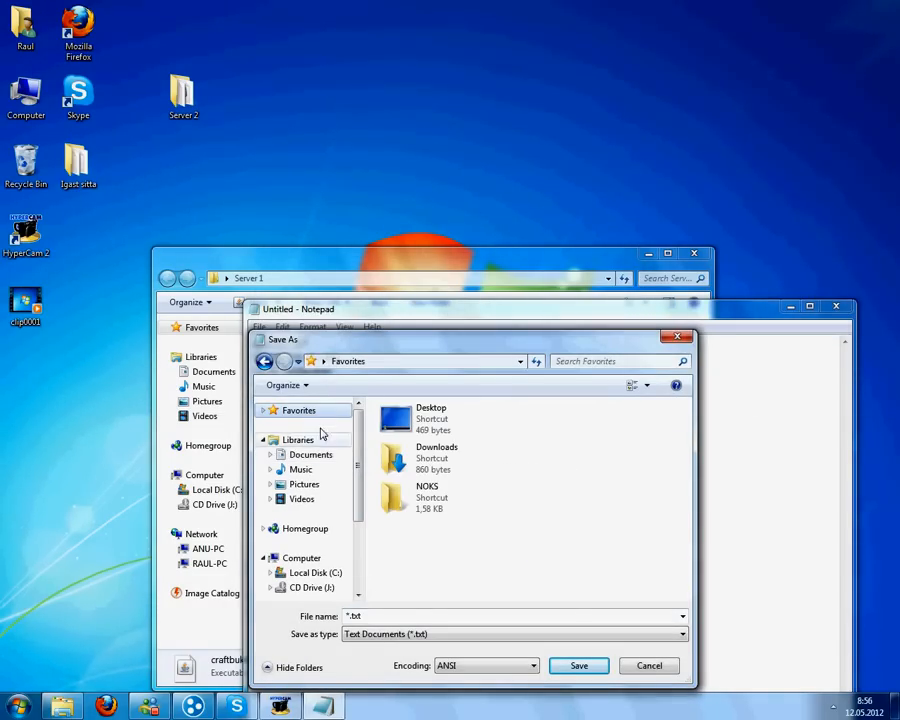
double_click(430, 415)
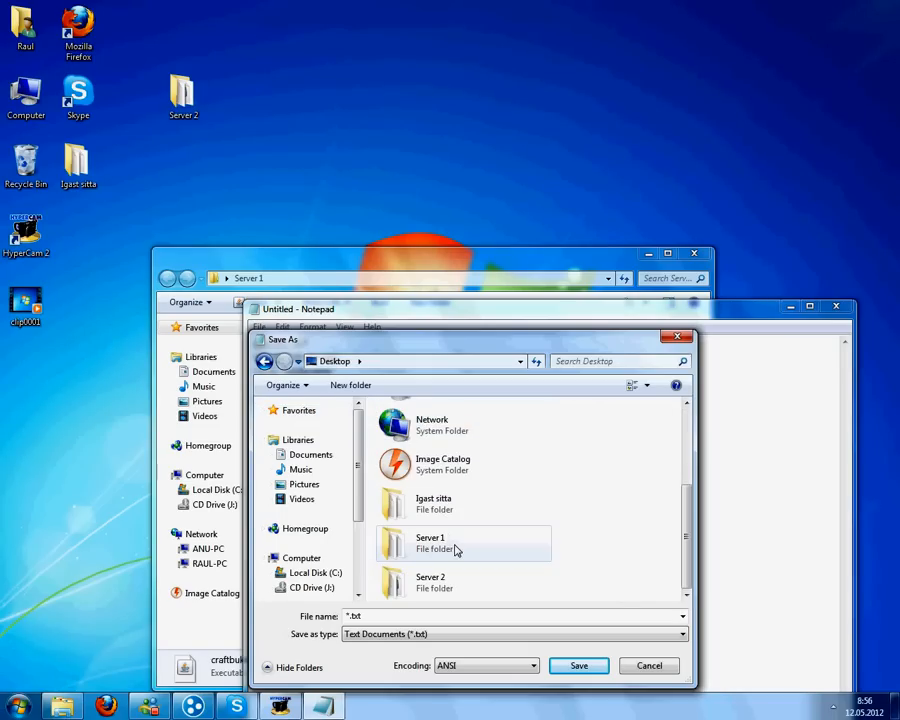
double_click(454, 545)
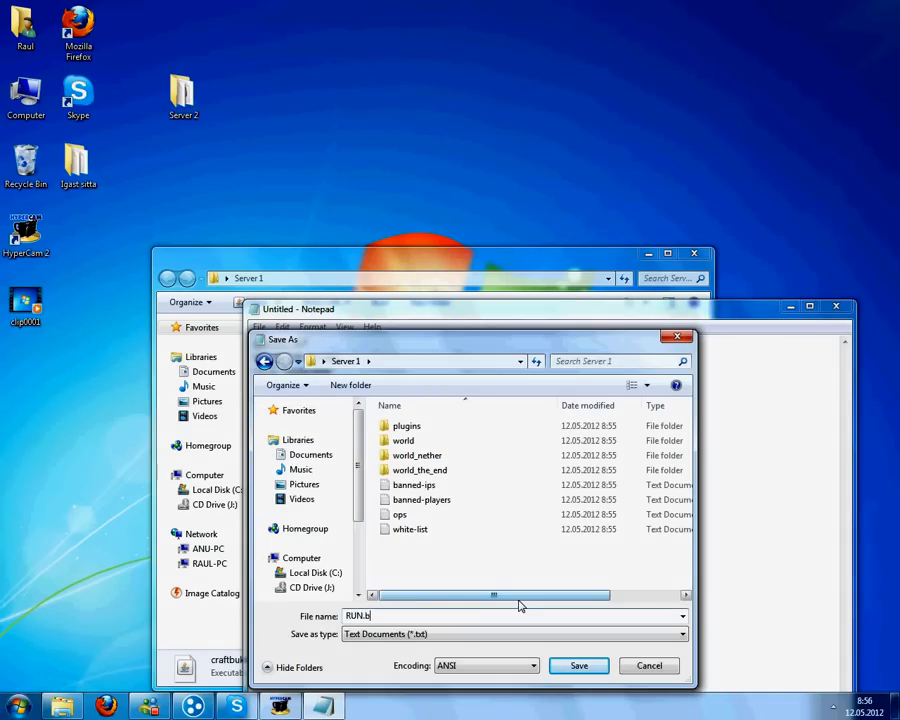
left_click(445, 638)
left_click(385, 655)
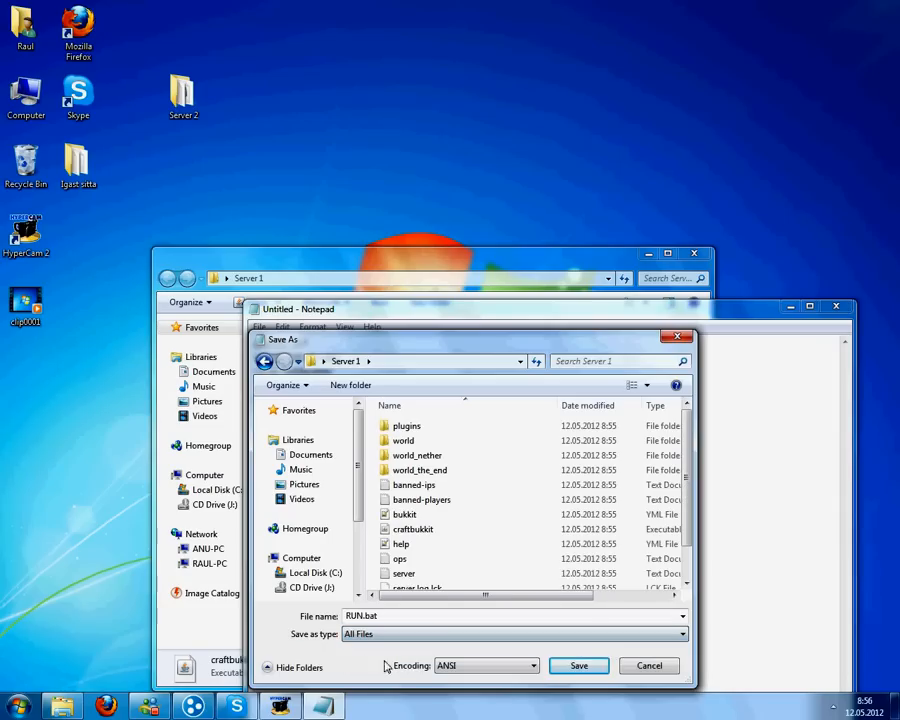
left_click(579, 666)
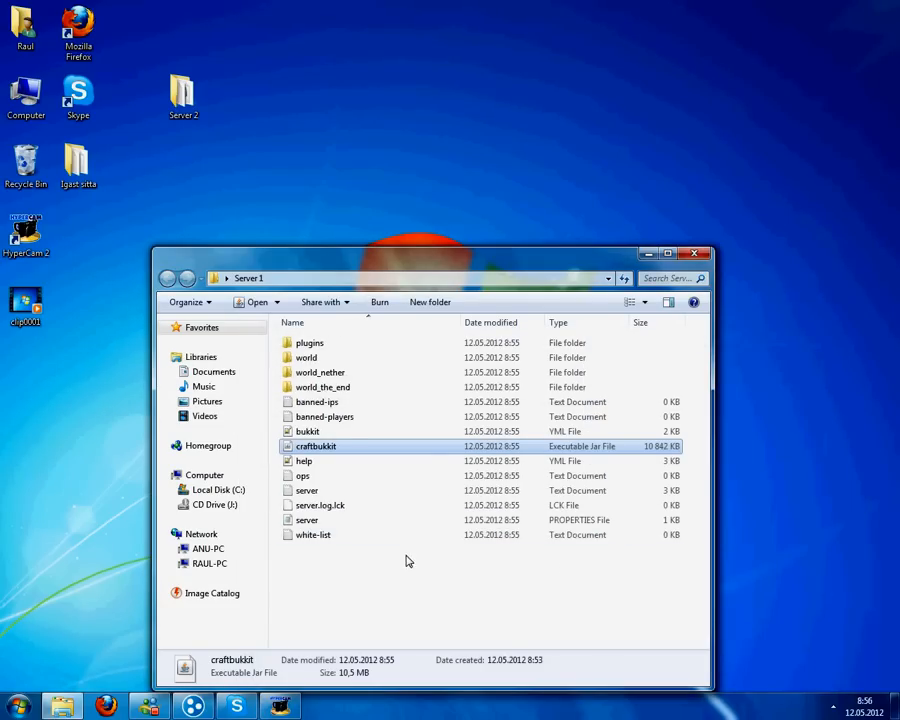
Step: Open the server PROPERTIES file from the Server 1 folder for editing
left_click(367, 564)
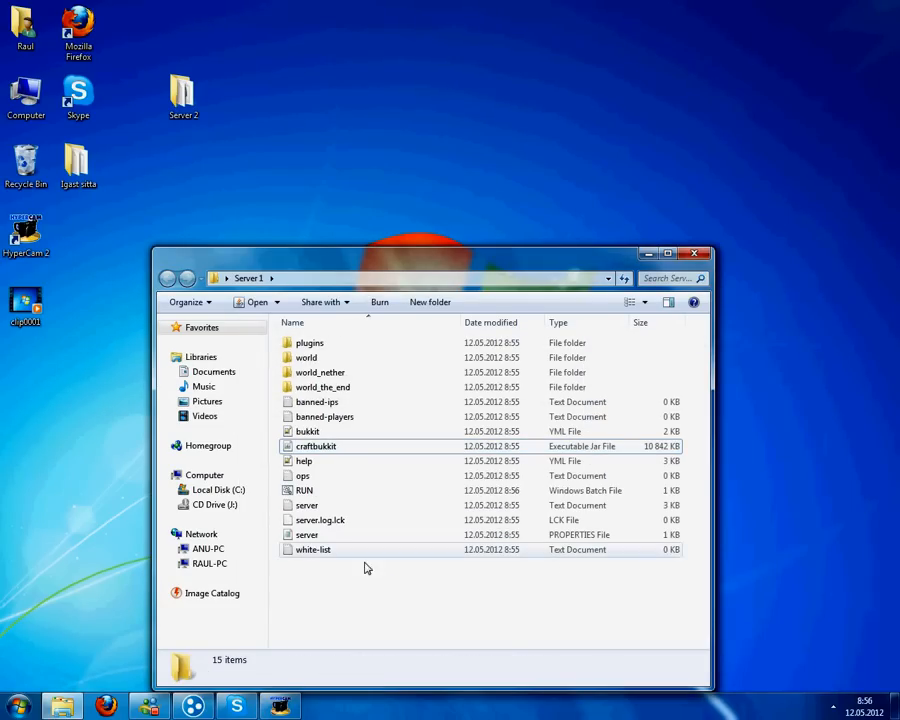
left_click(303, 491)
double_click(312, 535)
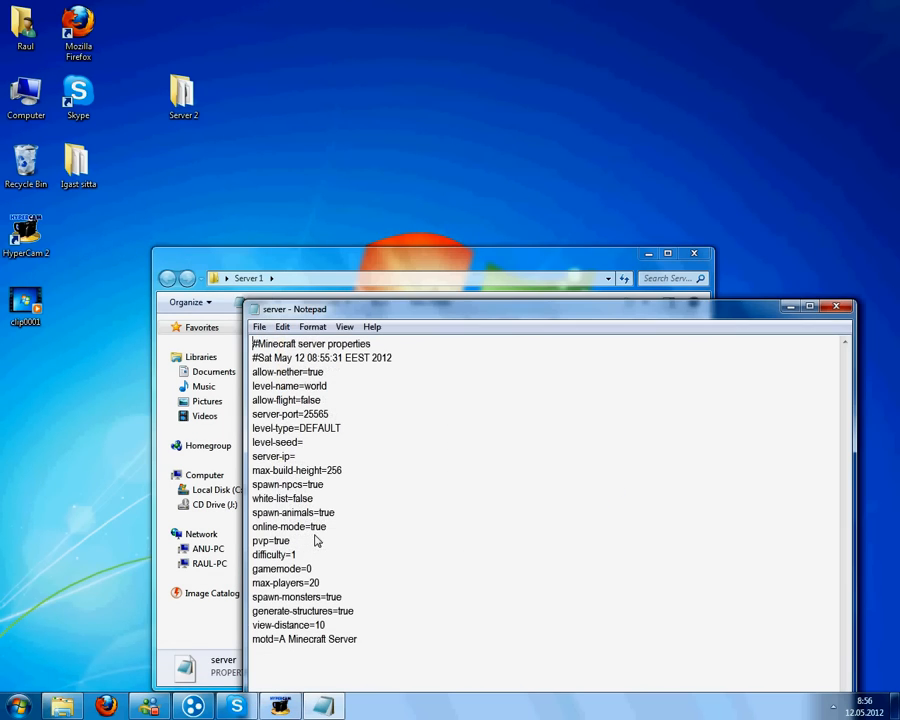
Step: Search for hamachi among the installed programs and launch LogMeIn Hamachi
key("super")
type("hamachi")
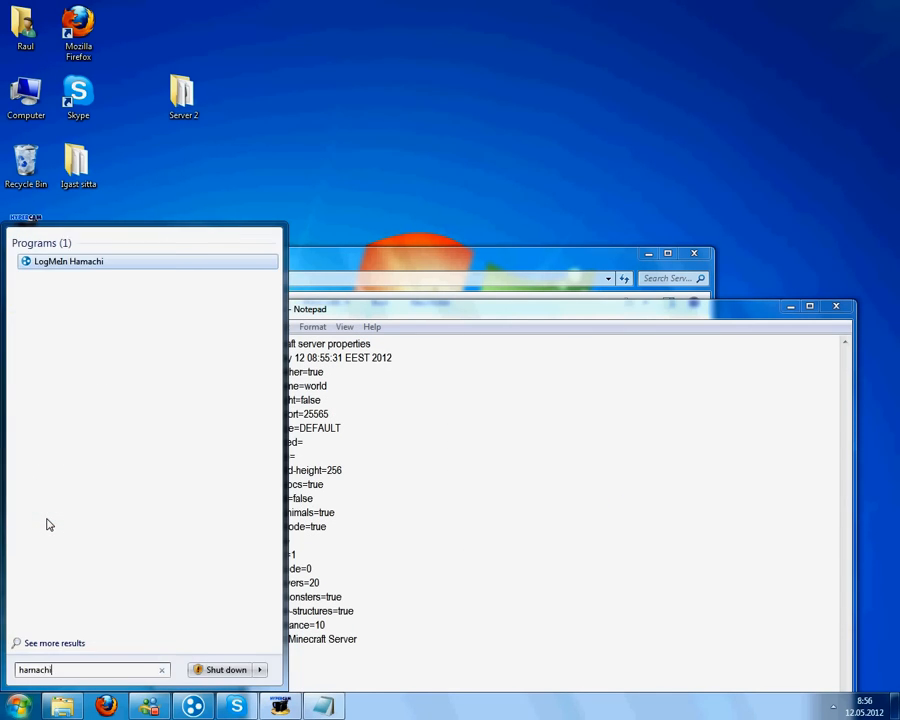
key("Return")
Step: Bring up the form for creating a new Hamachi network and dismiss it without creating one
right_click(766, 501)
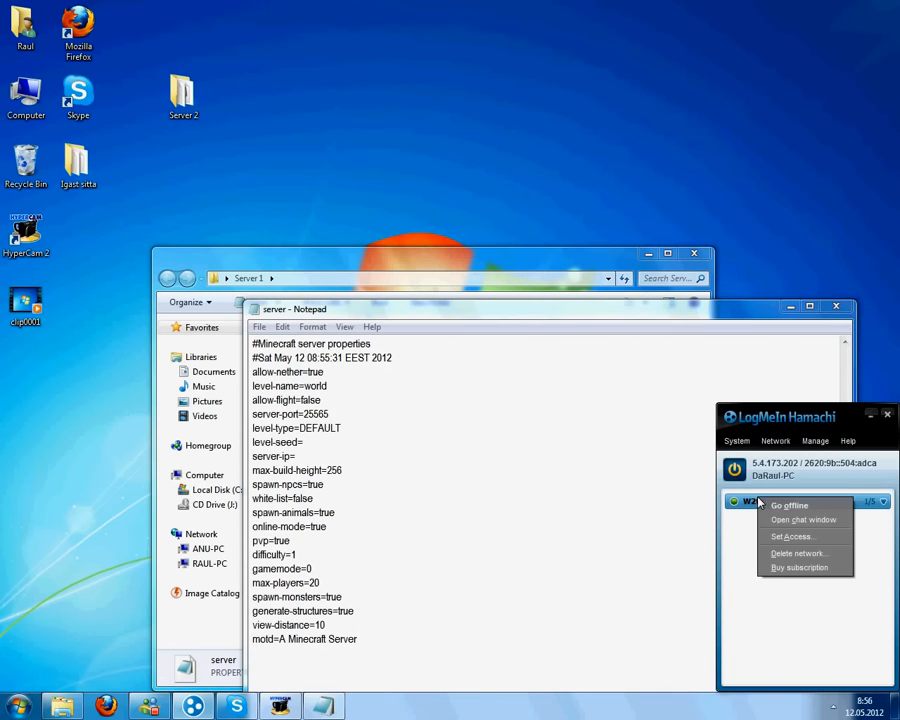
left_click(762, 527)
left_click(775, 441)
left_click(790, 462)
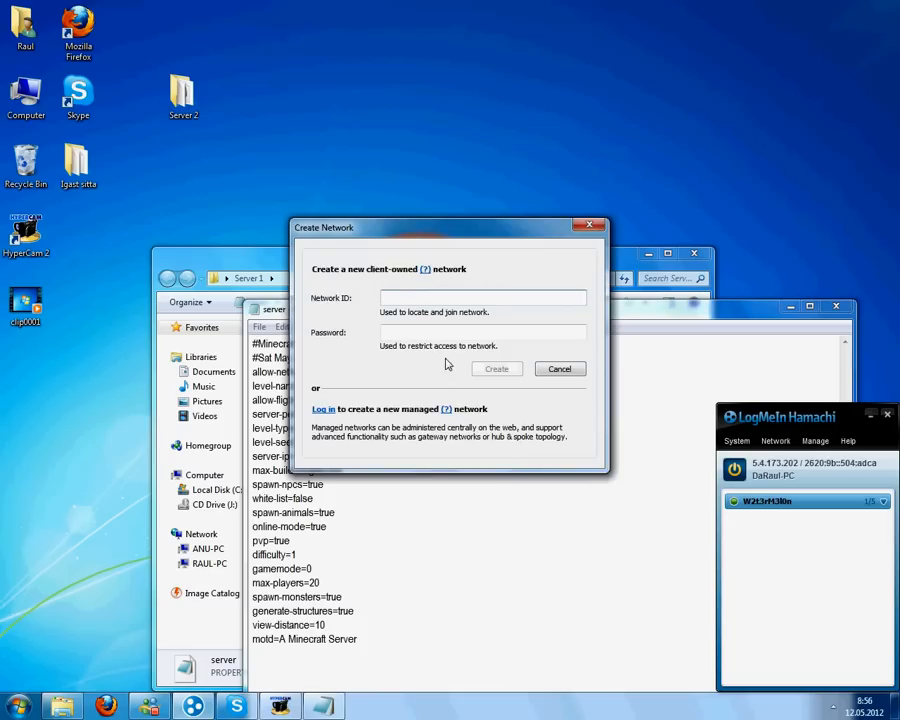
left_click(553, 365)
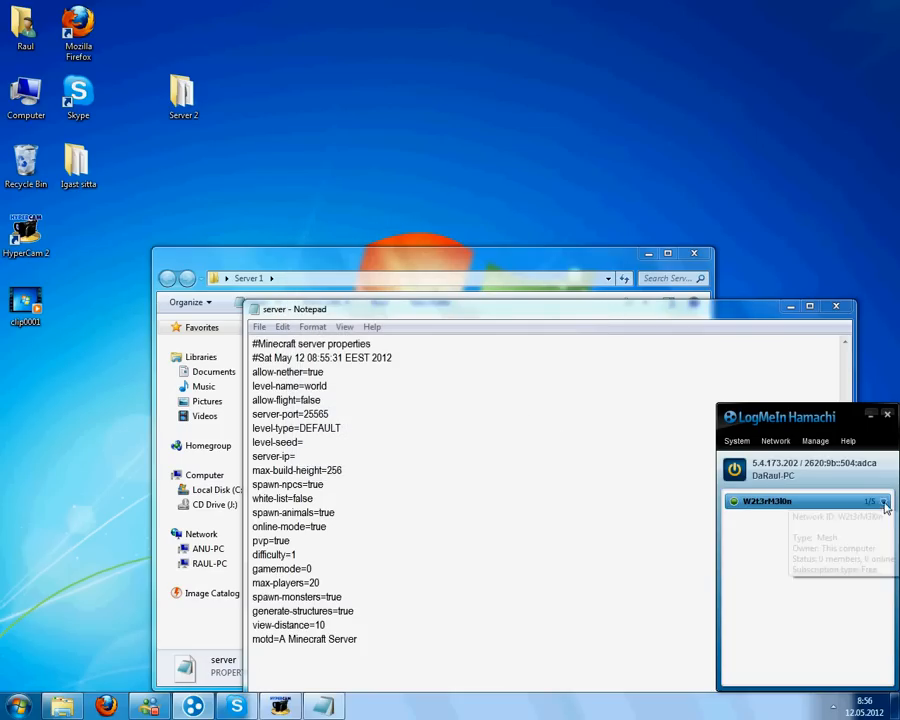
Step: Set server-ip to 5.4.173.202 and online-mode to false in the server properties, saving and closing the file
left_click(371, 513)
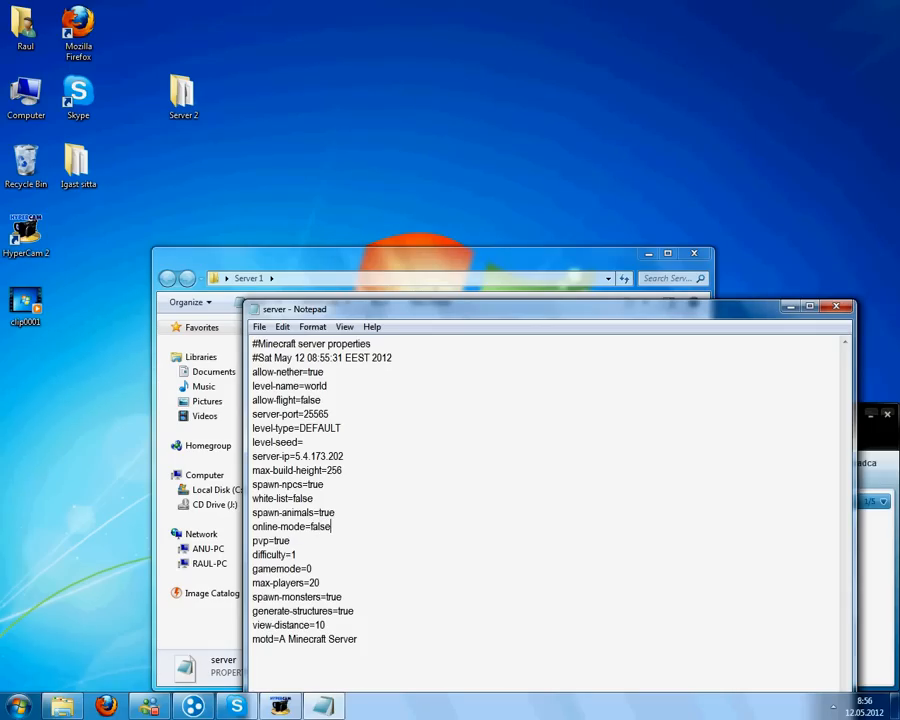
key("alt+F4")
left_click(466, 370)
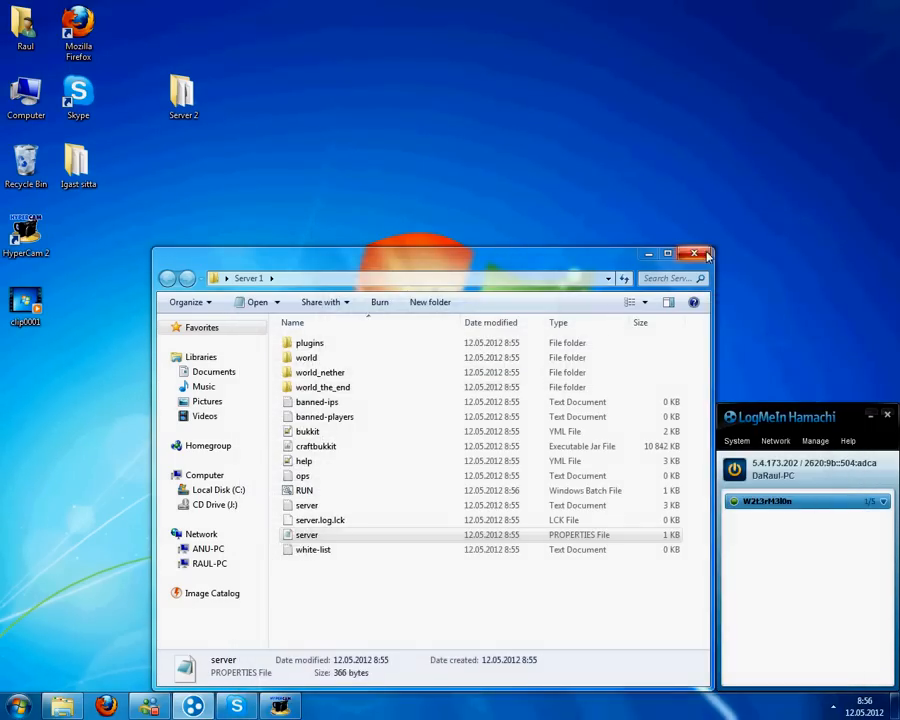
Step: Close and delete the Server 1 folder, and move the Server 2 folder into its place on the desktop
key("alt+F4")
key("Delete")
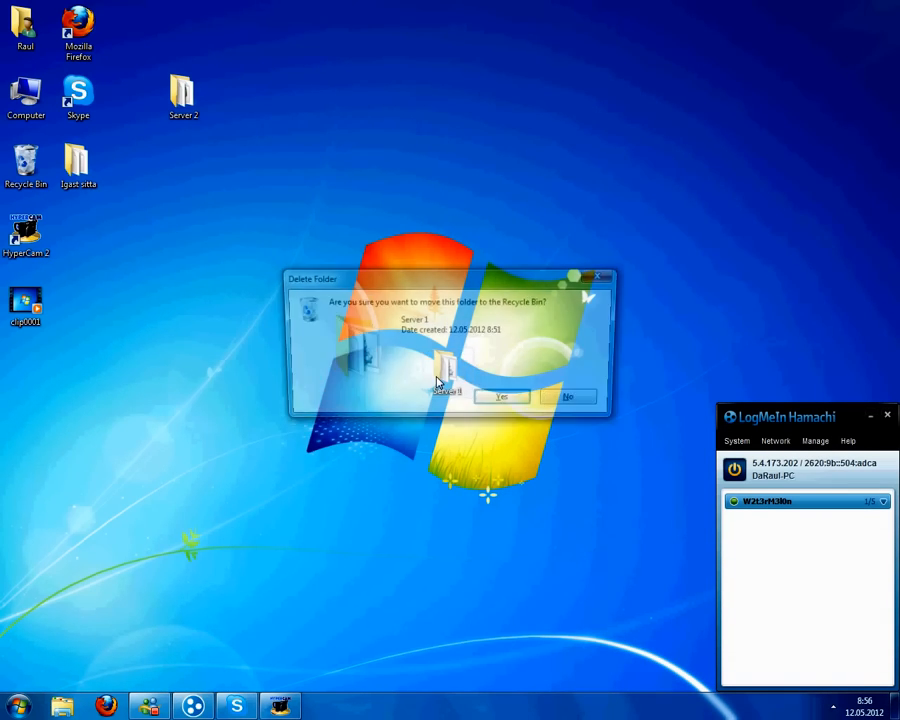
left_click(522, 398)
left_click_drag(183, 119, 450, 375)
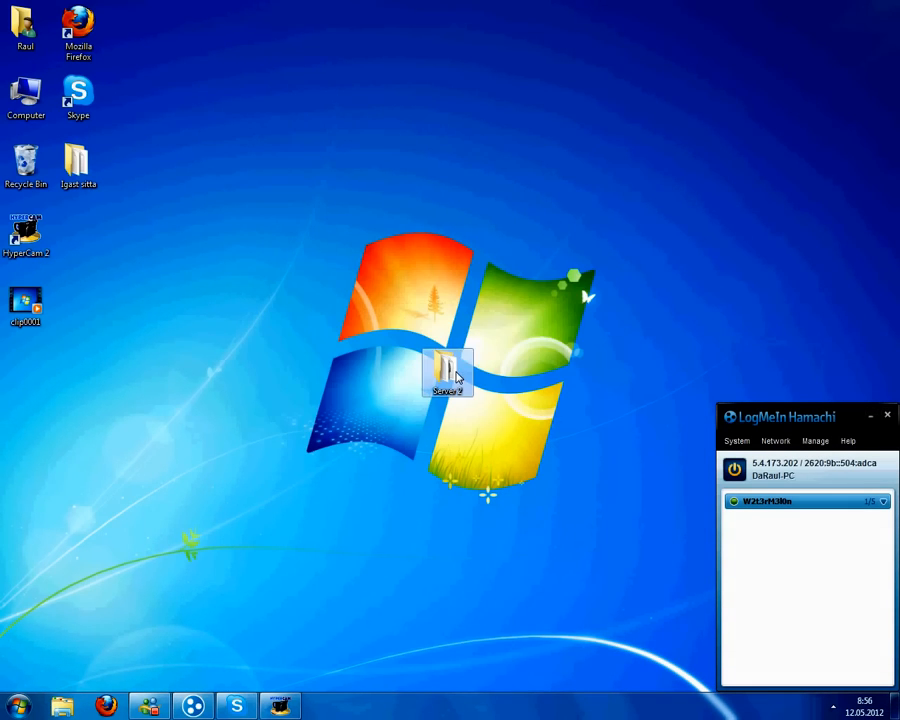
Step: Open the server PROPERTIES file in the Server 2 folder and review its settings
double_click(450, 375)
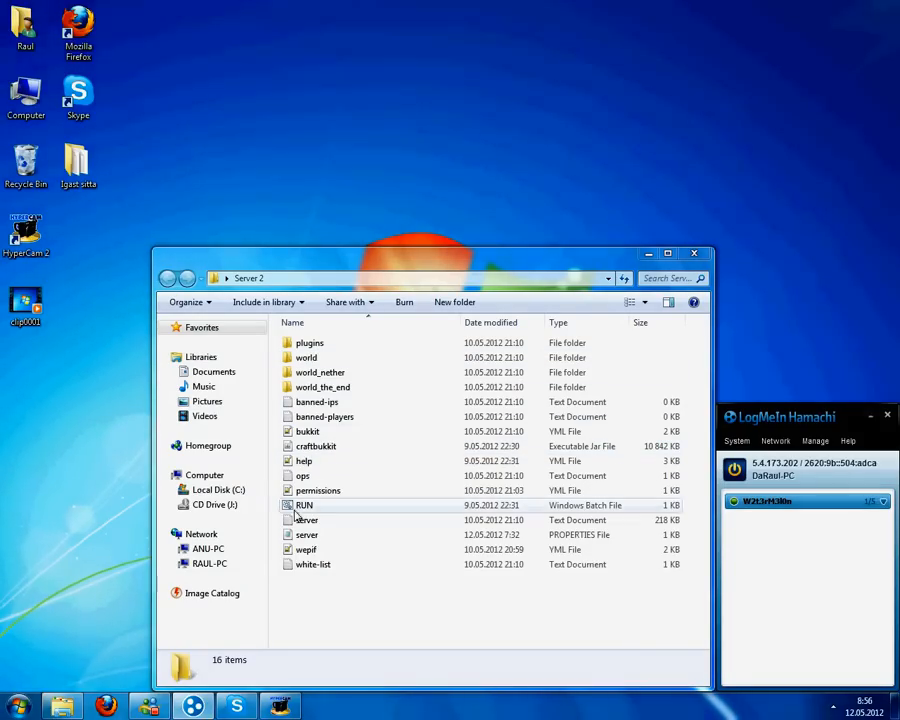
double_click(312, 535)
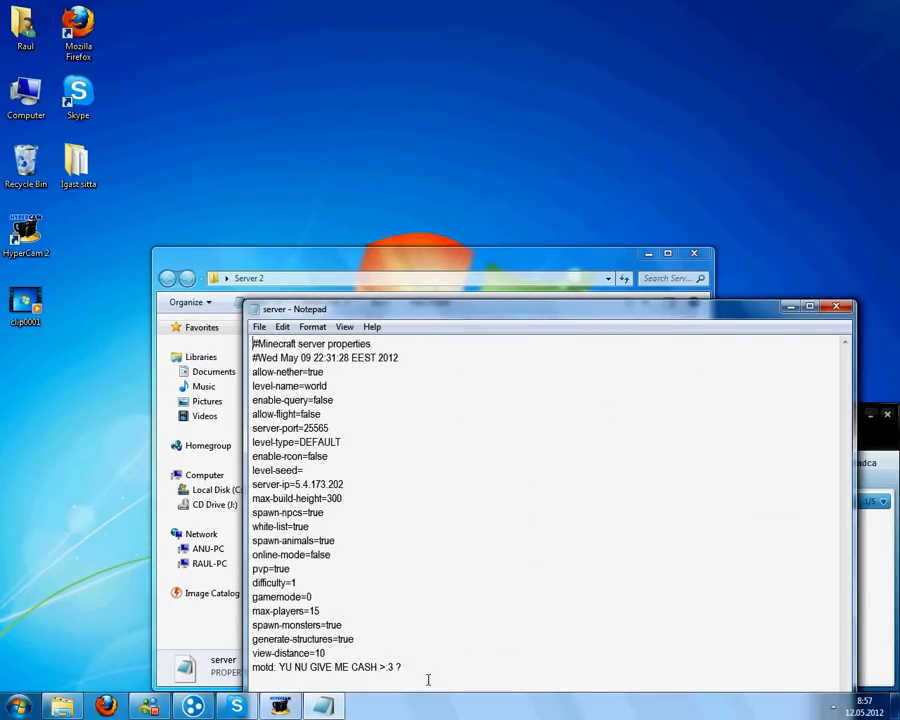
left_click_drag(354, 661, 300, 453)
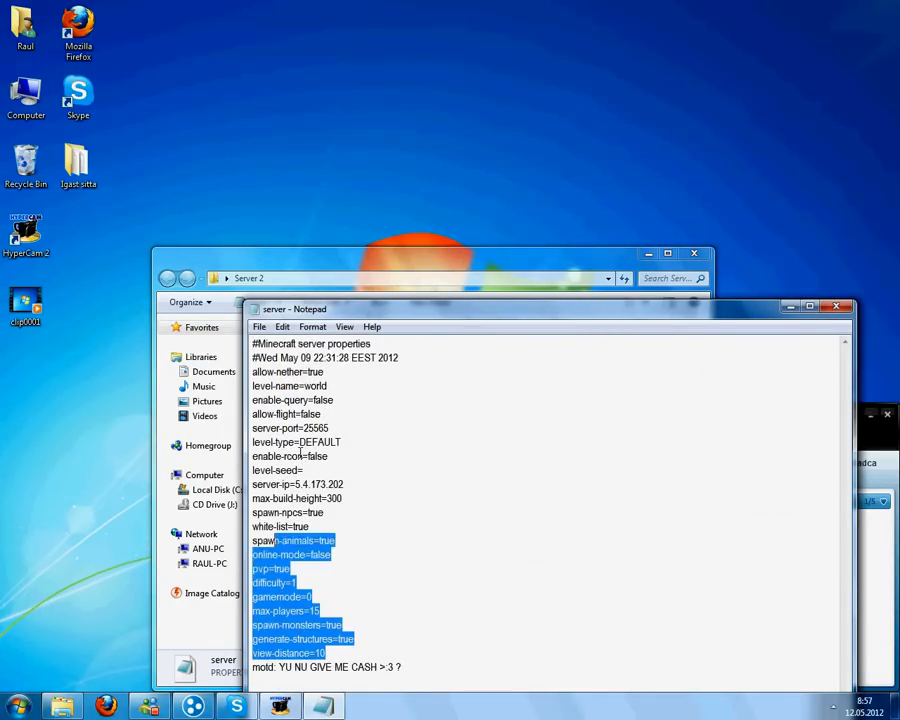
Step: Close the server properties file and look through the plugins folder inside Server 2, closing the folder window
left_click(848, 309)
double_click(307, 343)
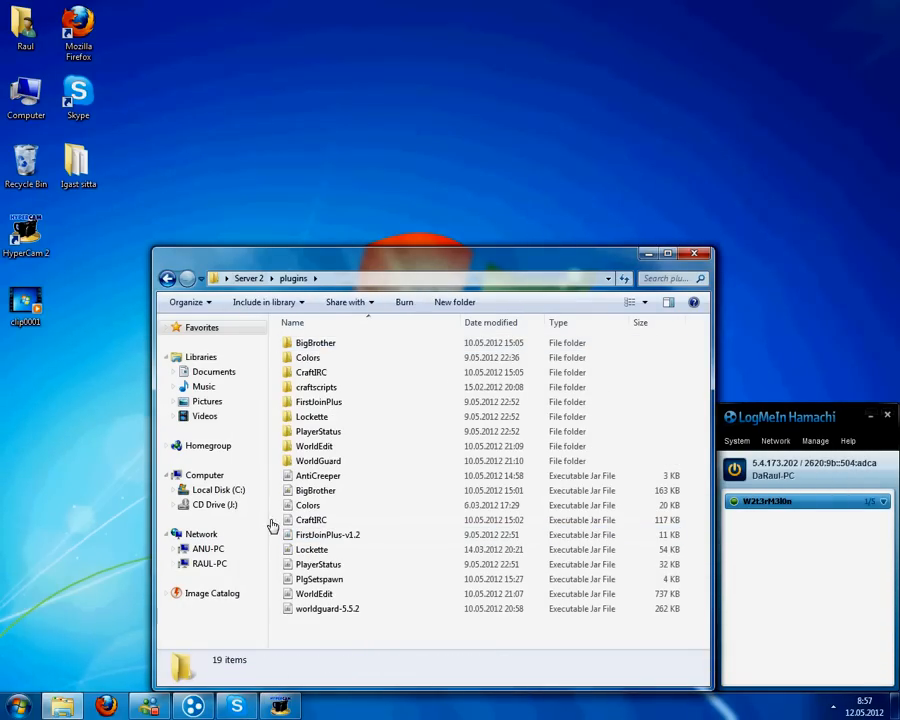
left_click(702, 257)
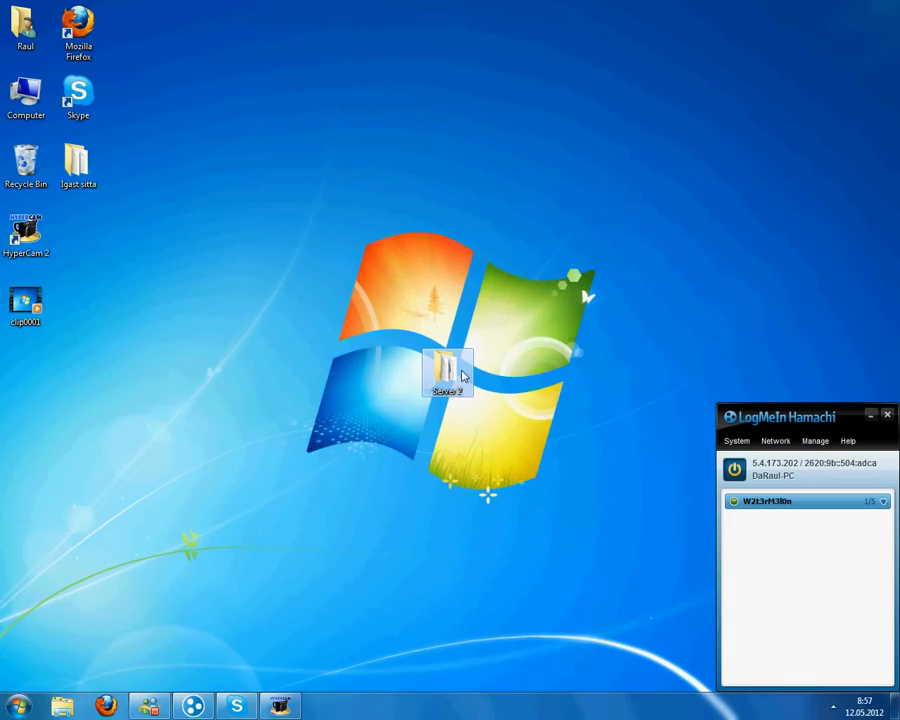
Step: Start the server with the RUN batch file in the Server 2 folder, close the folder and move the console toward the screen's centre
double_click(447, 370)
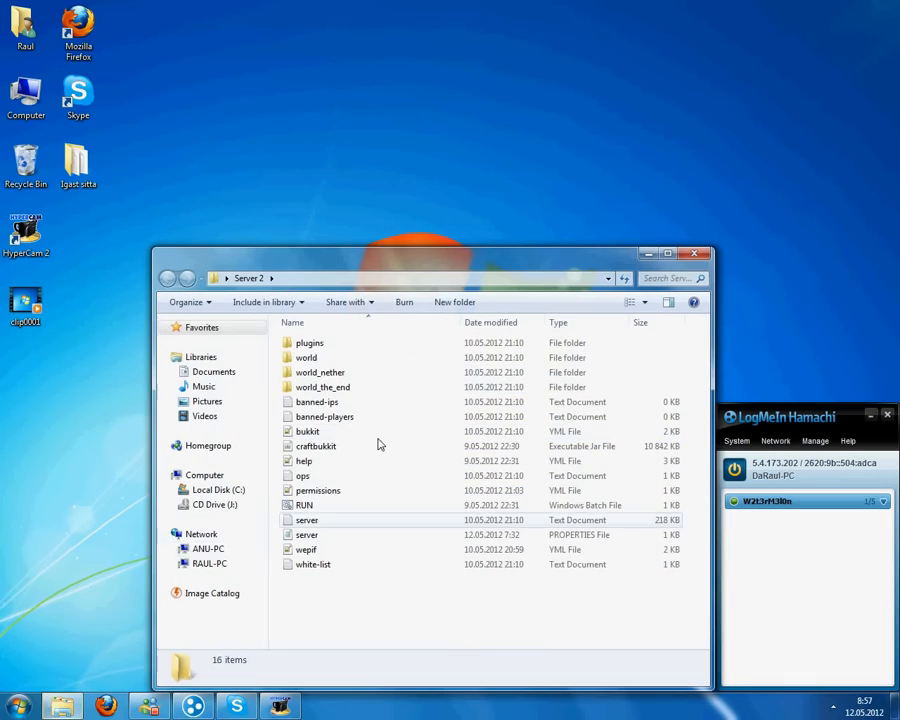
left_click(310, 512)
right_click(310, 510)
left_click(369, 122)
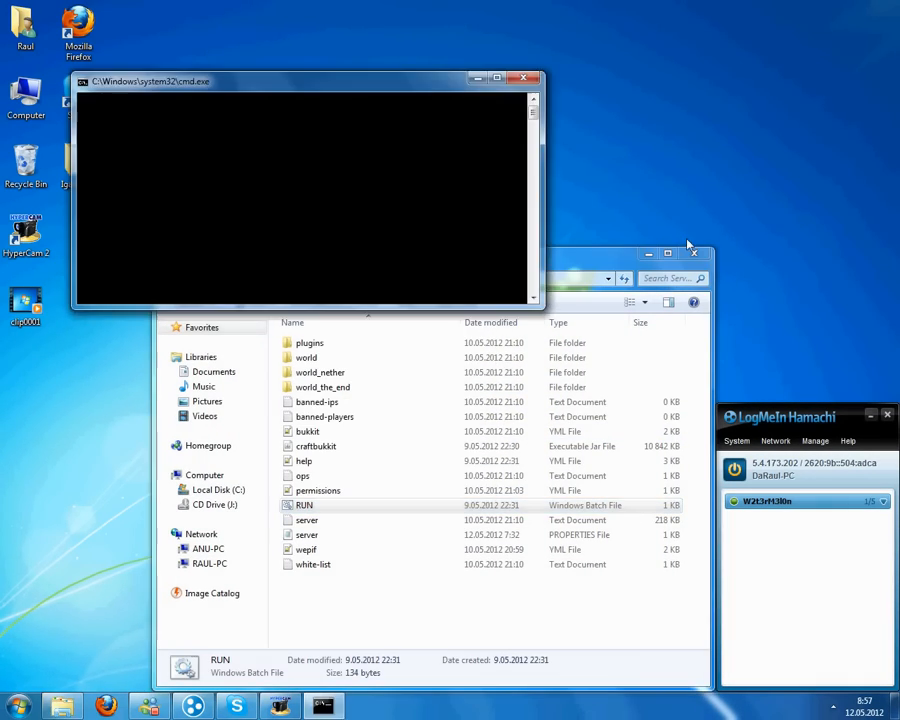
left_click(694, 253)
left_click_drag(328, 89, 438, 163)
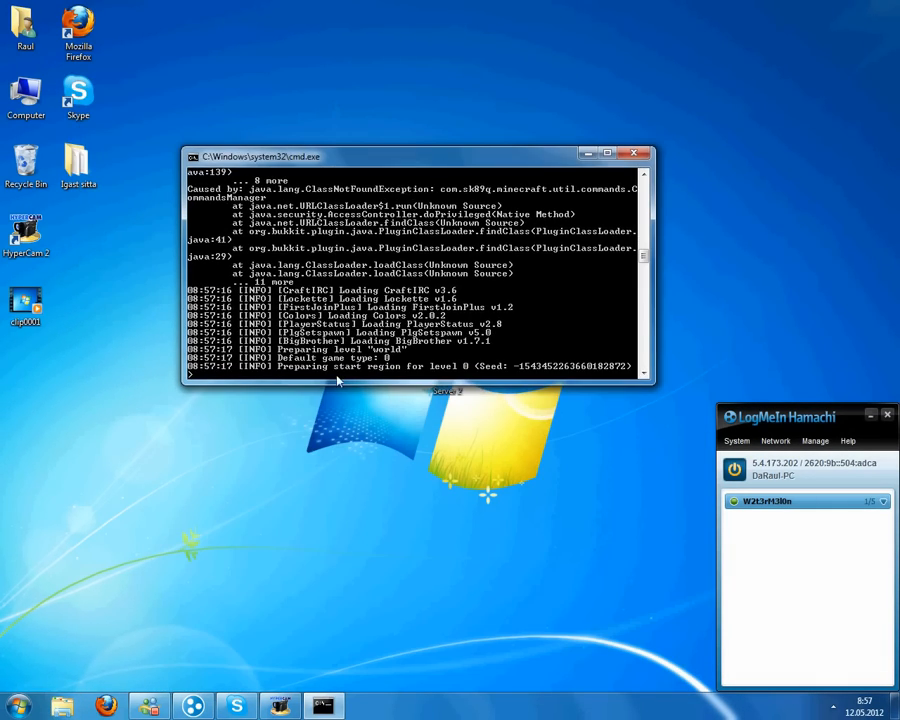
Step: Search the computer for minecraft, launch the Minecraft application, close the search results and log in with the saved account
key("super")
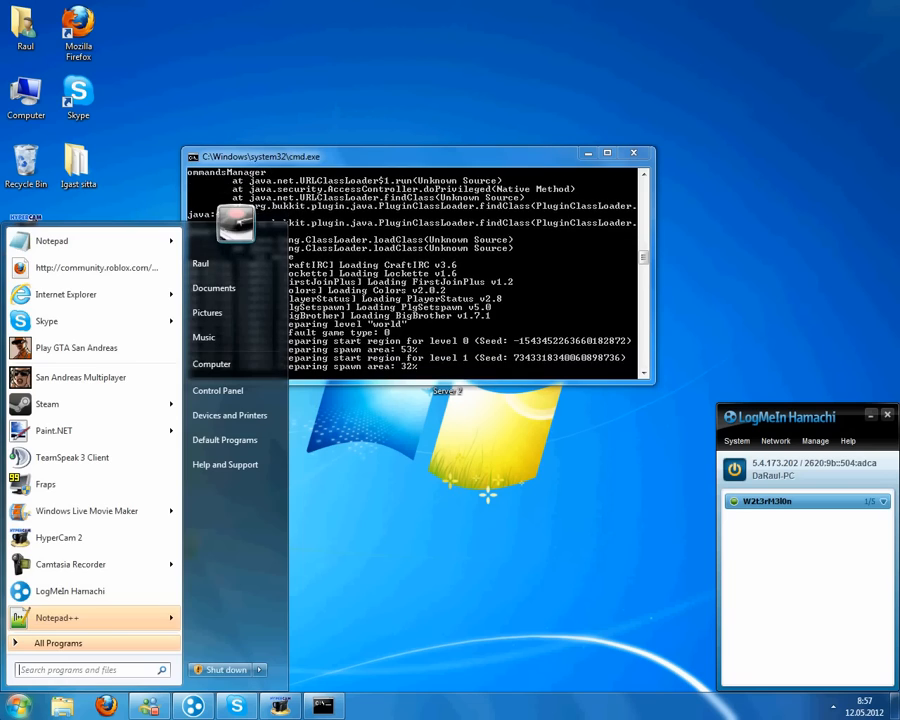
type("minecraft")
key("Return")
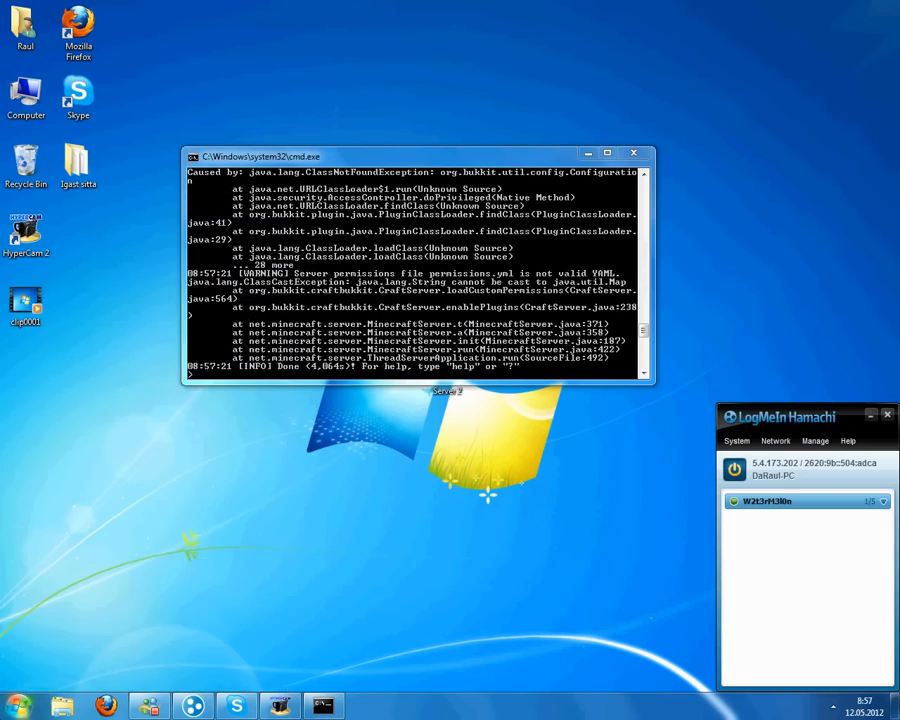
double_click(366, 524)
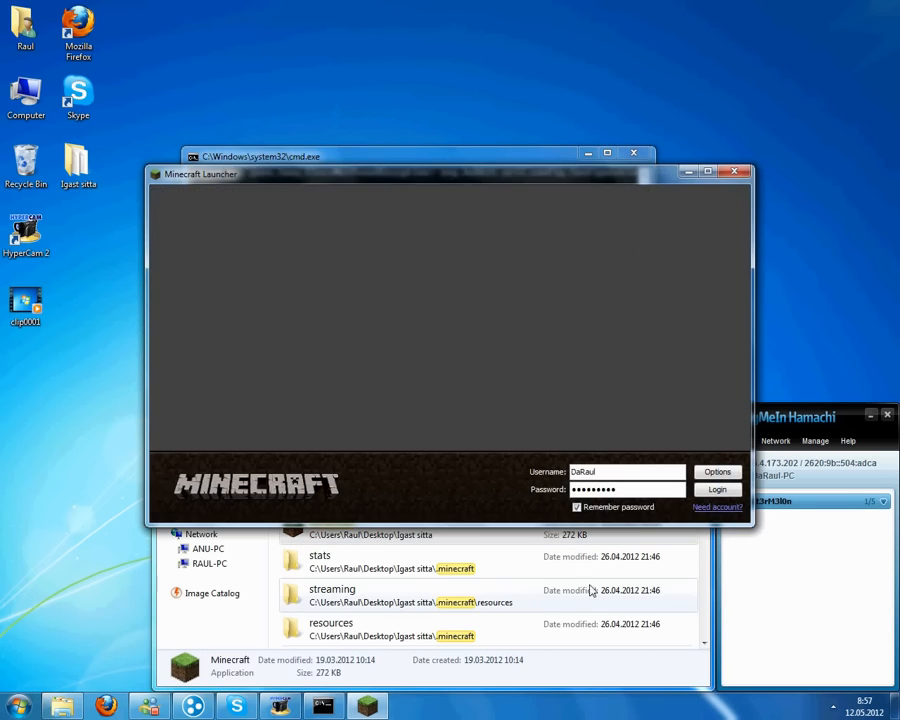
left_click(590, 590)
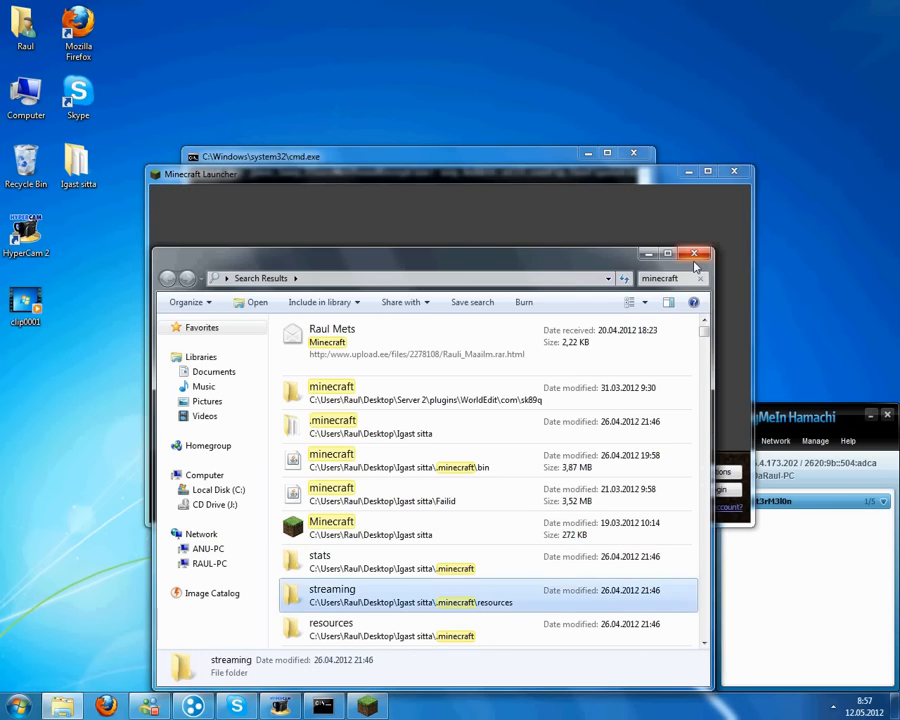
left_click(695, 256)
left_click(713, 488)
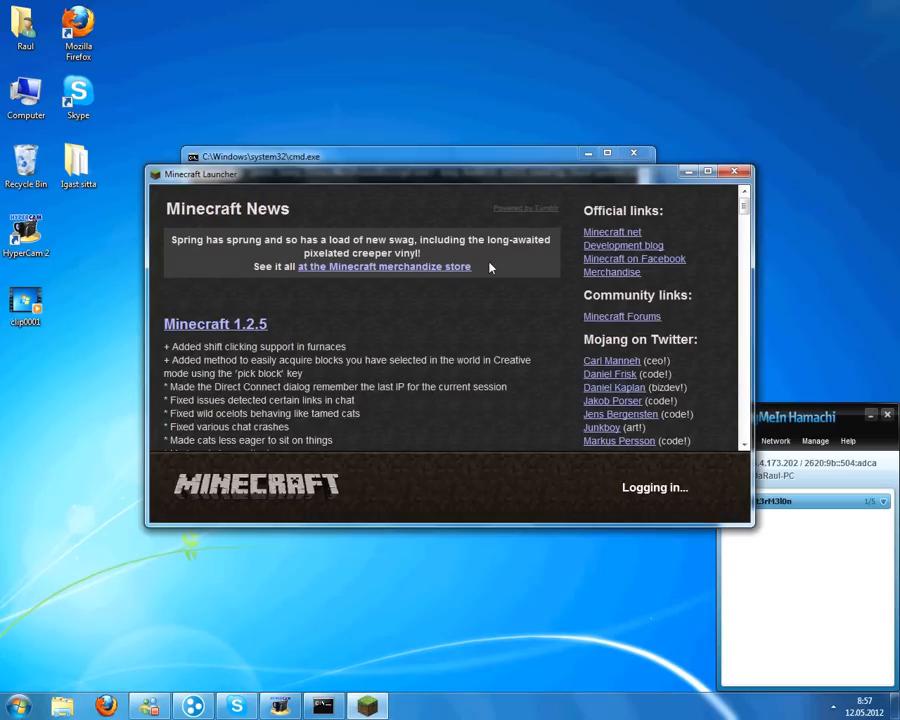
Step: Write the command "say Server on sees!" in the server console without sending it
left_click(390, 150)
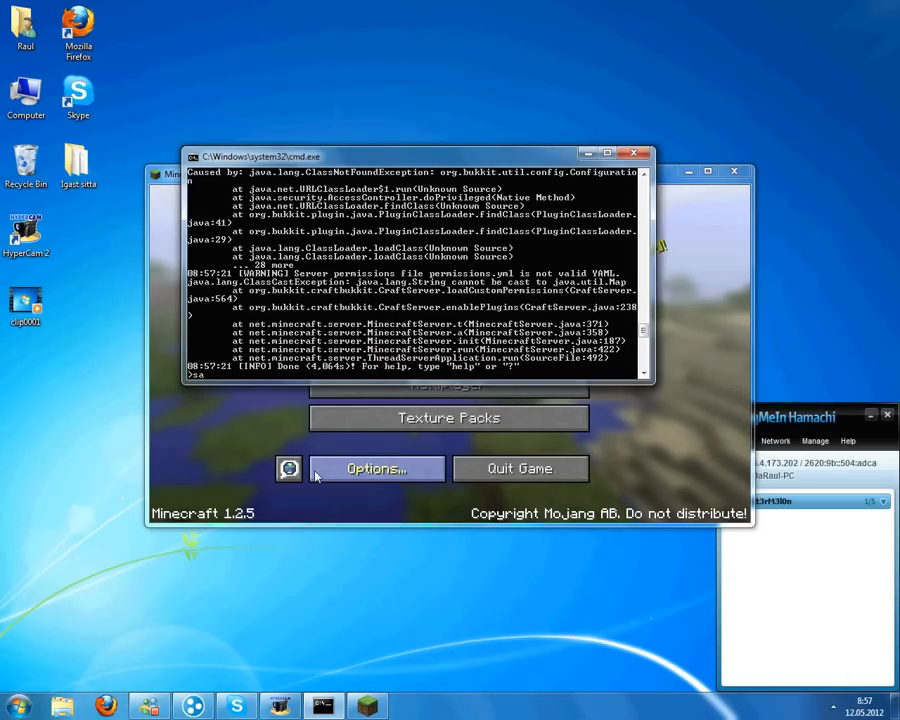
type("say Server on sees!")
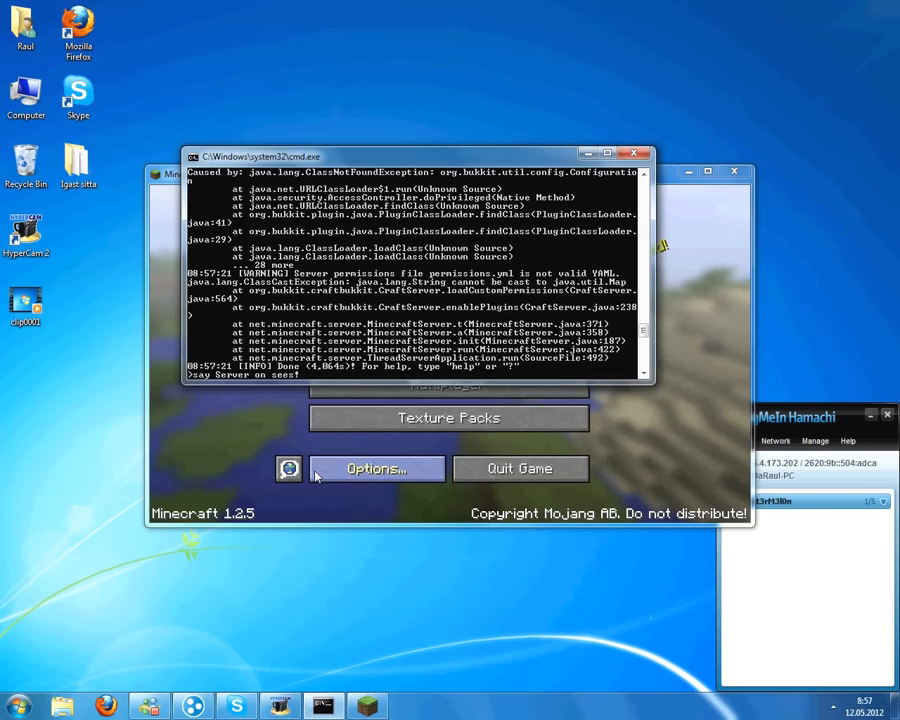
Step: Join the W2t3rM3l0n server from Minecraft's multiplayer list, view the inventory and pause the game
left_click(251, 452)
left_click(482, 391)
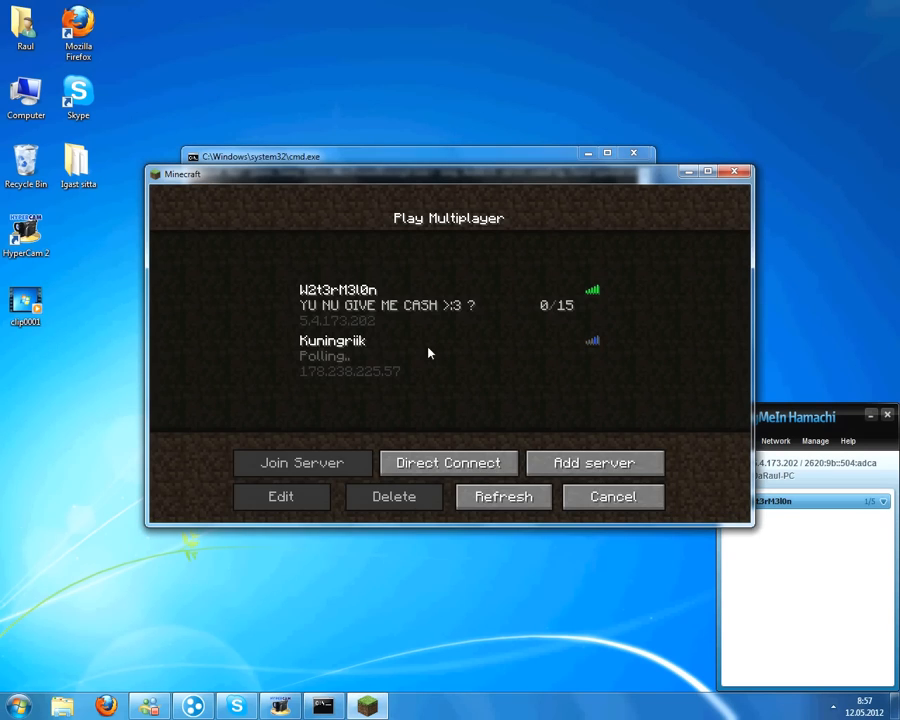
double_click(374, 313)
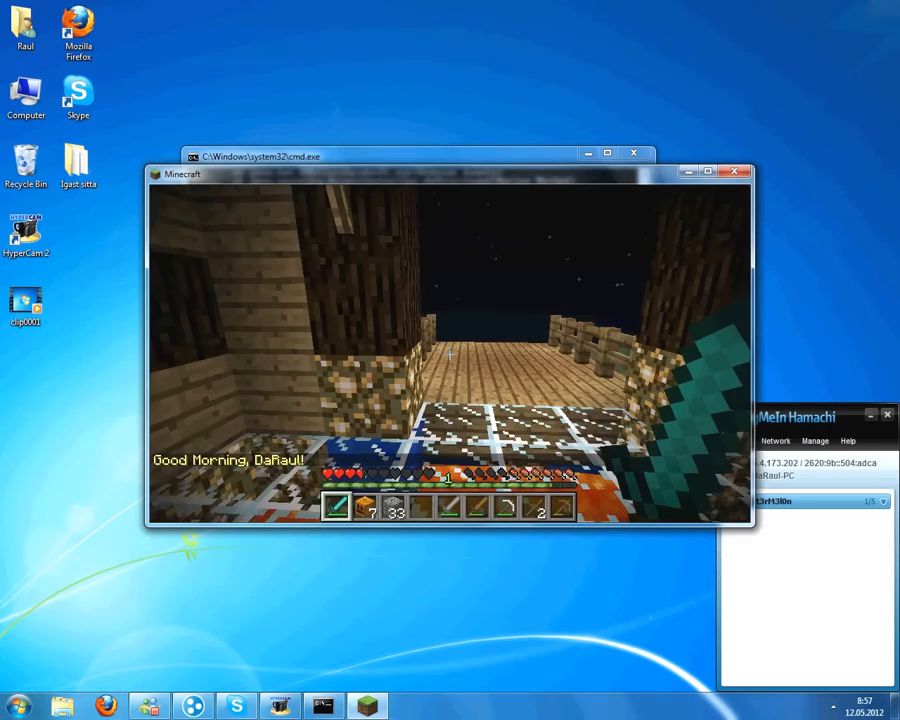
key("e")
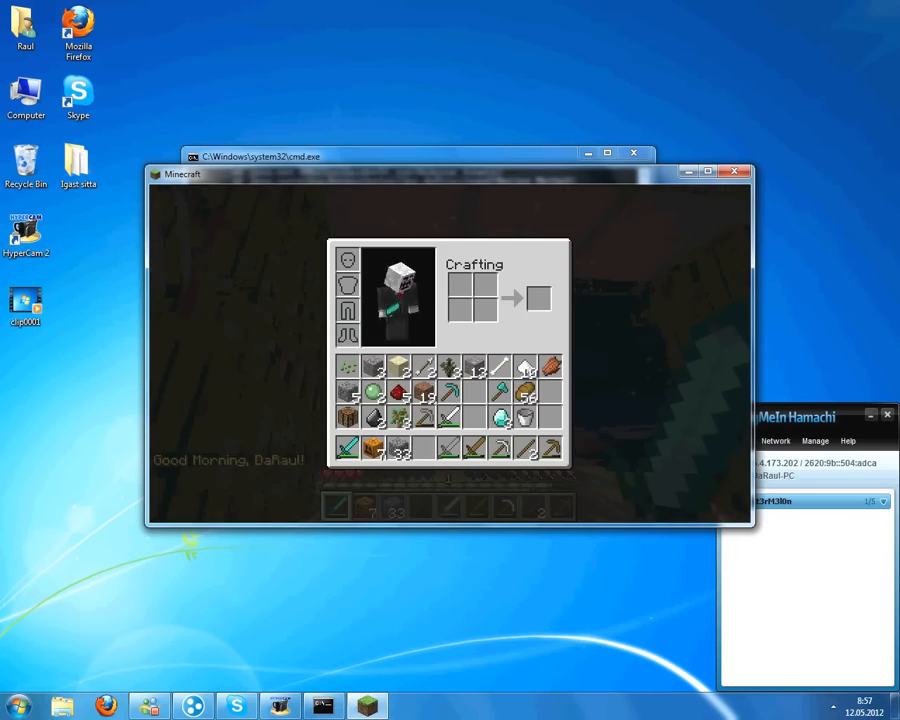
key("Escape")
key("Escape")
Step: Send the prepared "say Server on sees!" command from the server console and return to the game
left_click(396, 157)
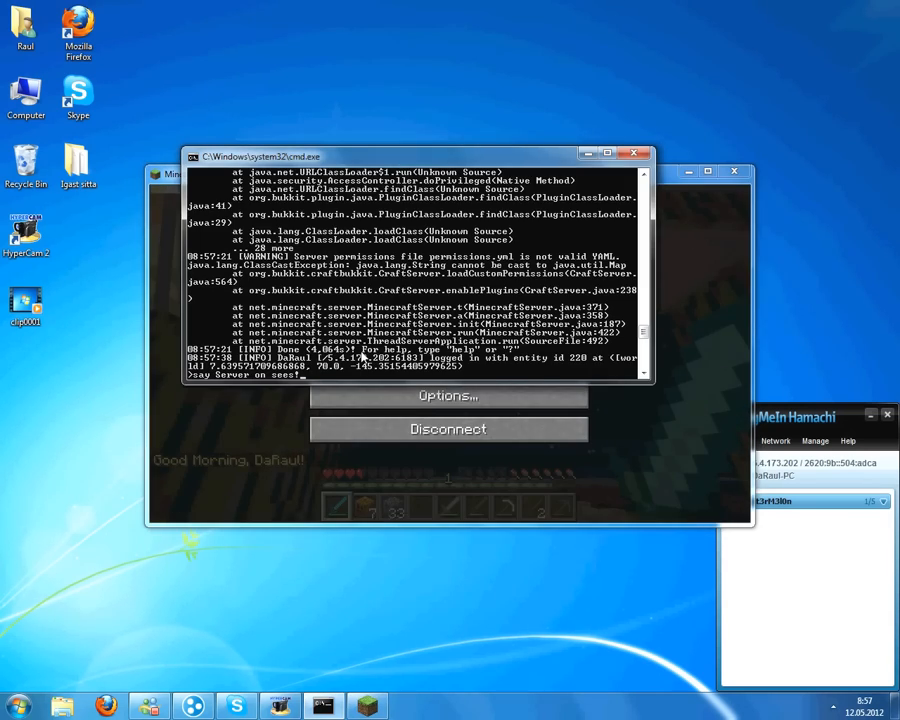
key("Return")
left_click(241, 437)
key("Escape")
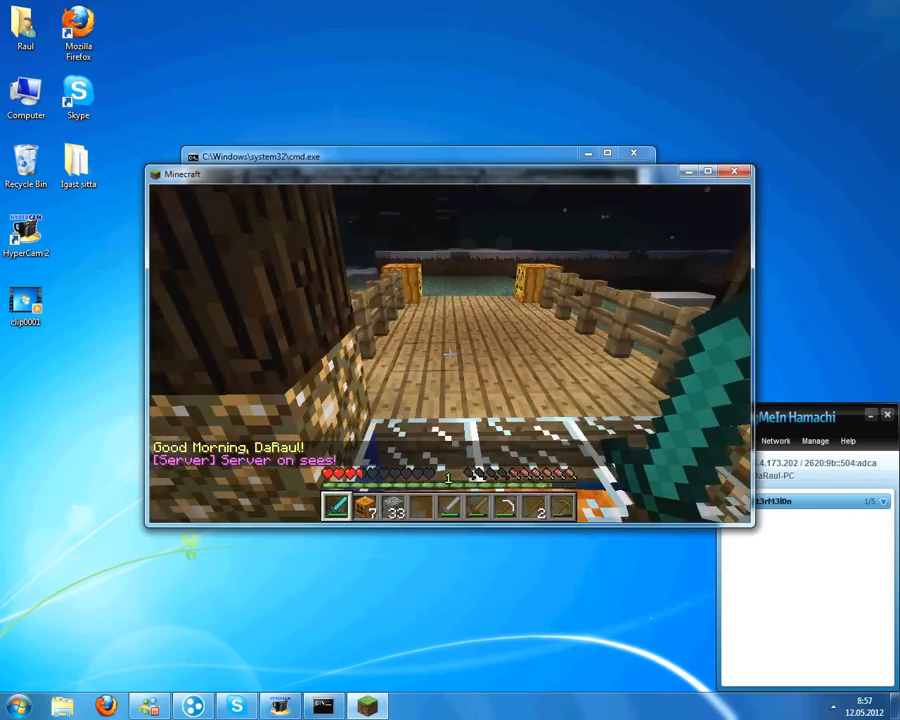
Step: Look around the spawn house in the game, examining its glass floor, walls, ceiling and the signs above the entrance
key("e")
key("e")
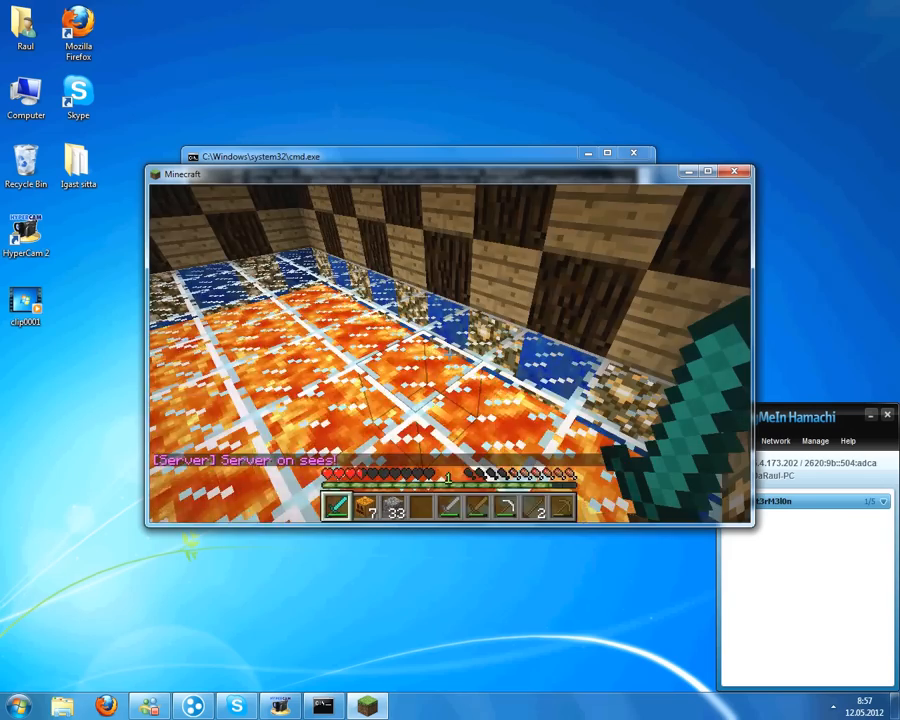
scroll(450, 352, "down", 3)
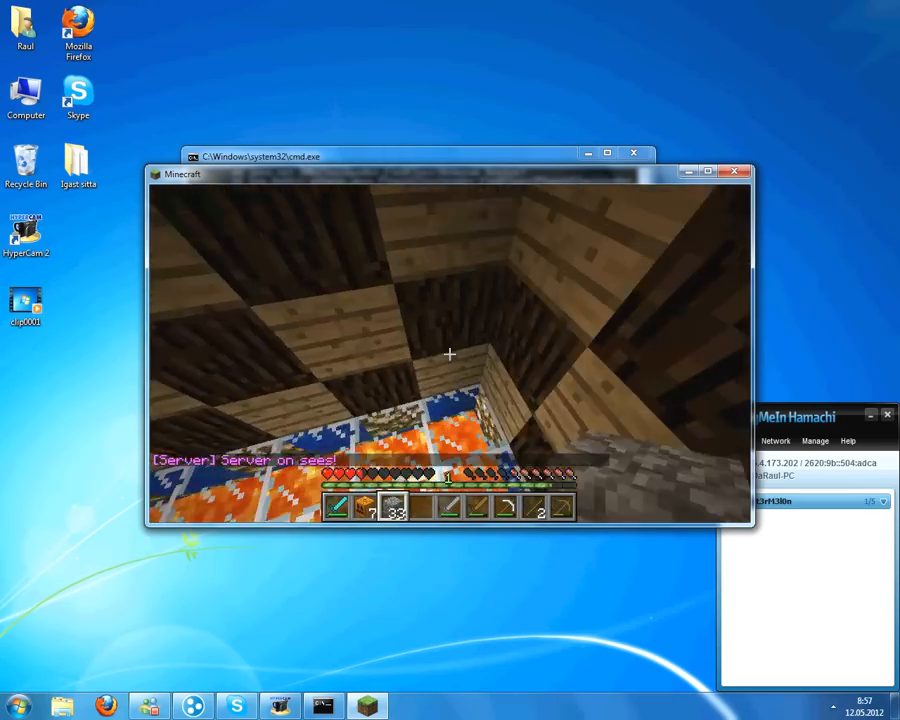
key("w")
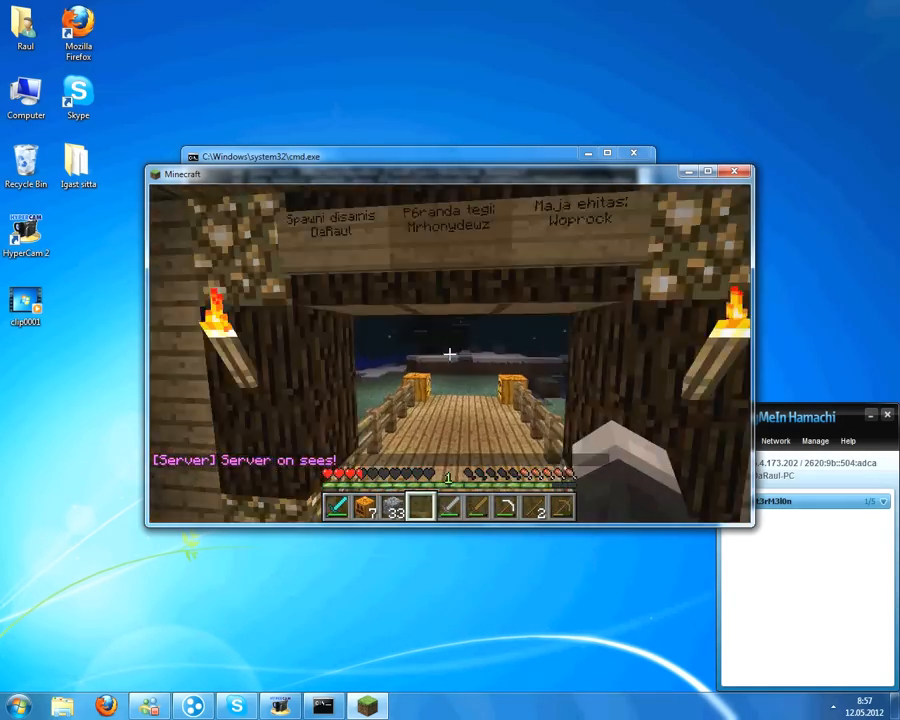
key("w")
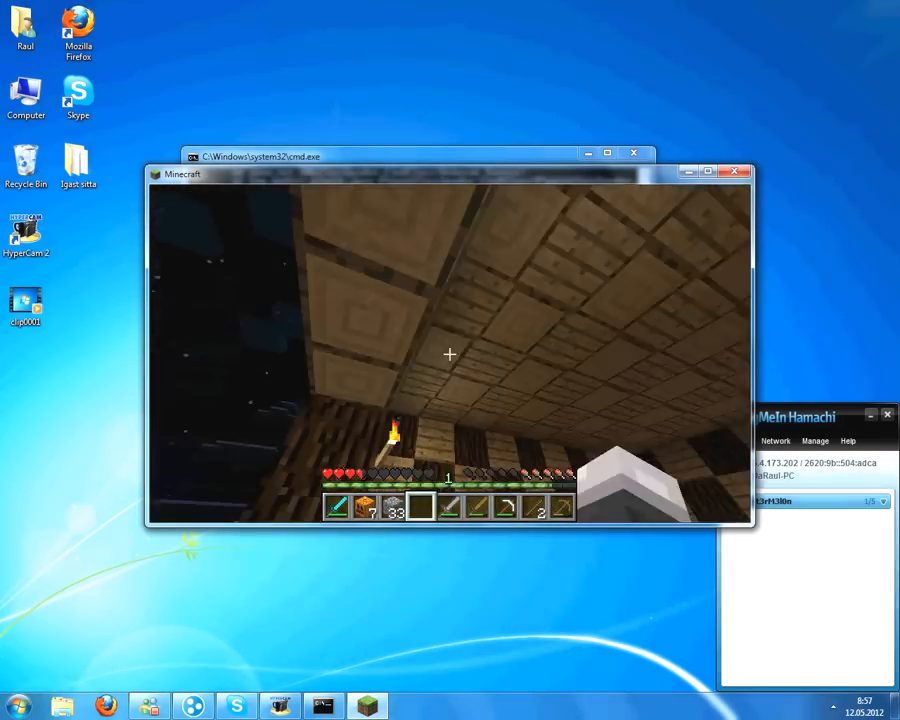
left_click(450, 353)
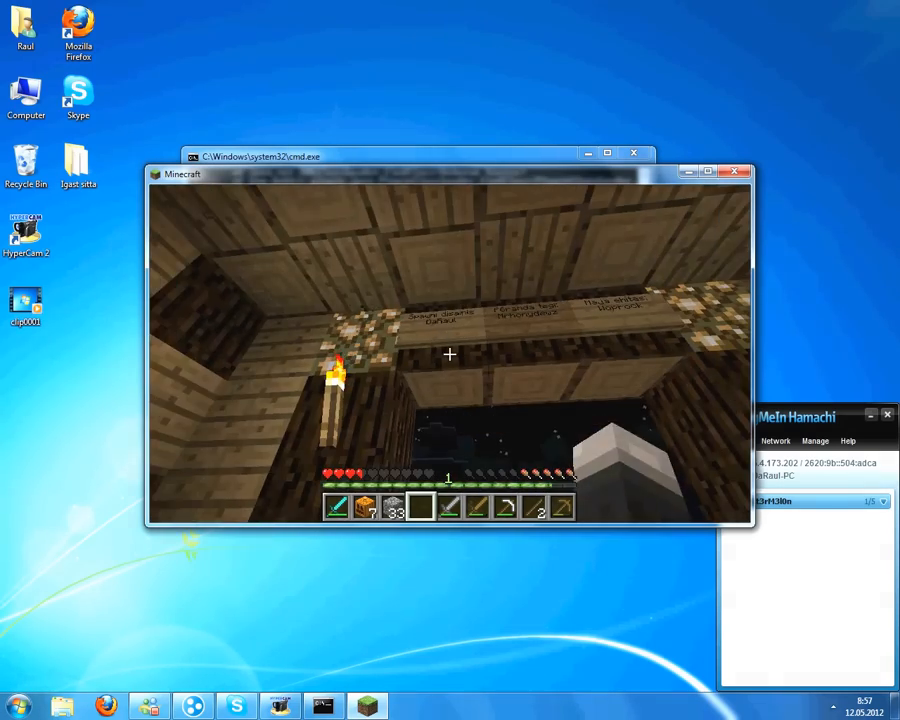
left_click(450, 353)
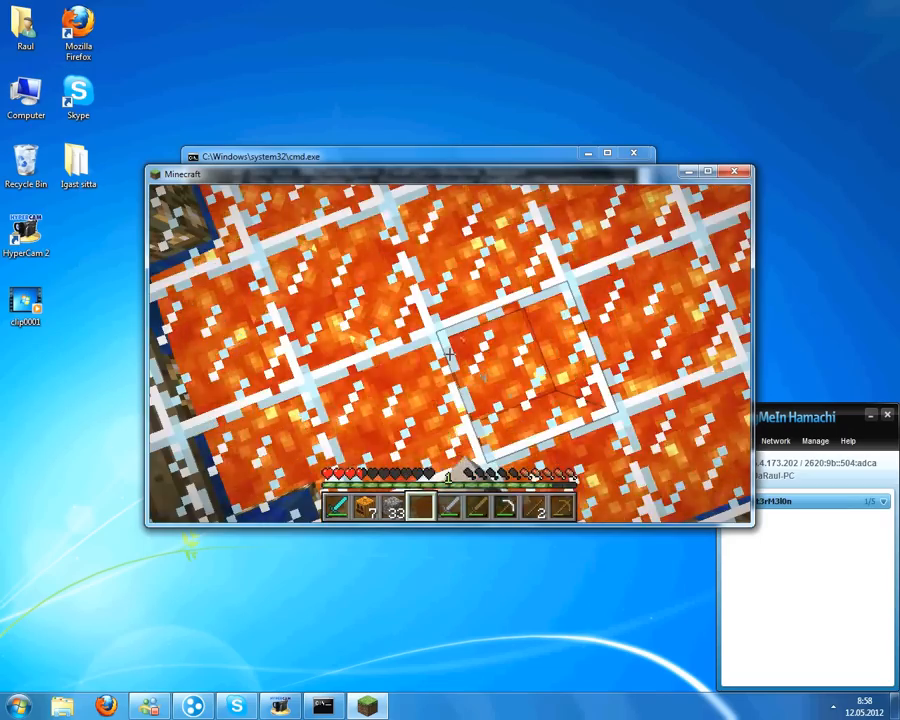
left_click(450, 353)
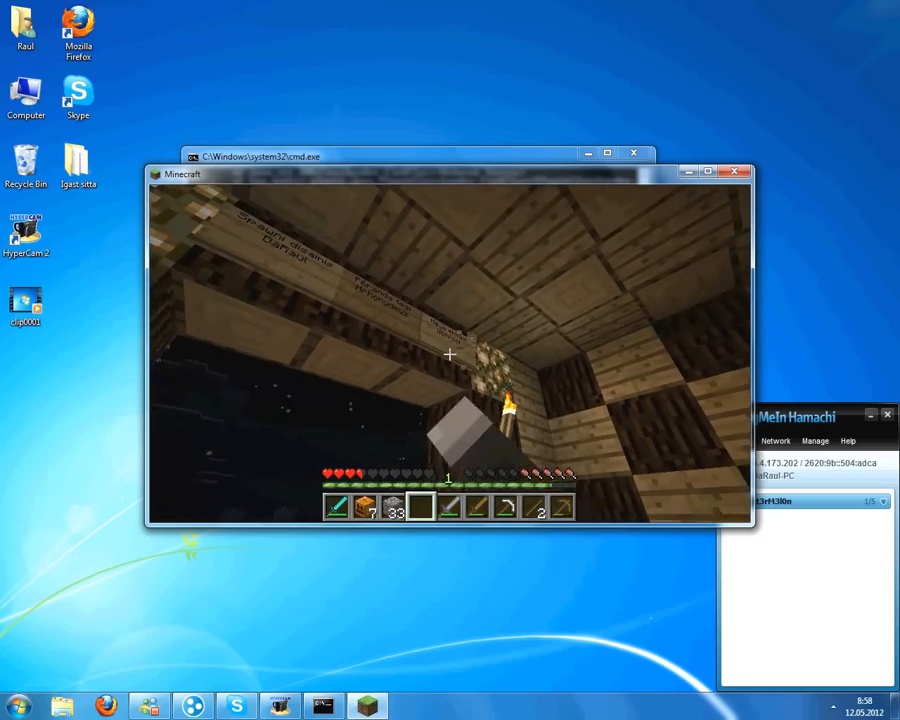
key("2")
type("6")
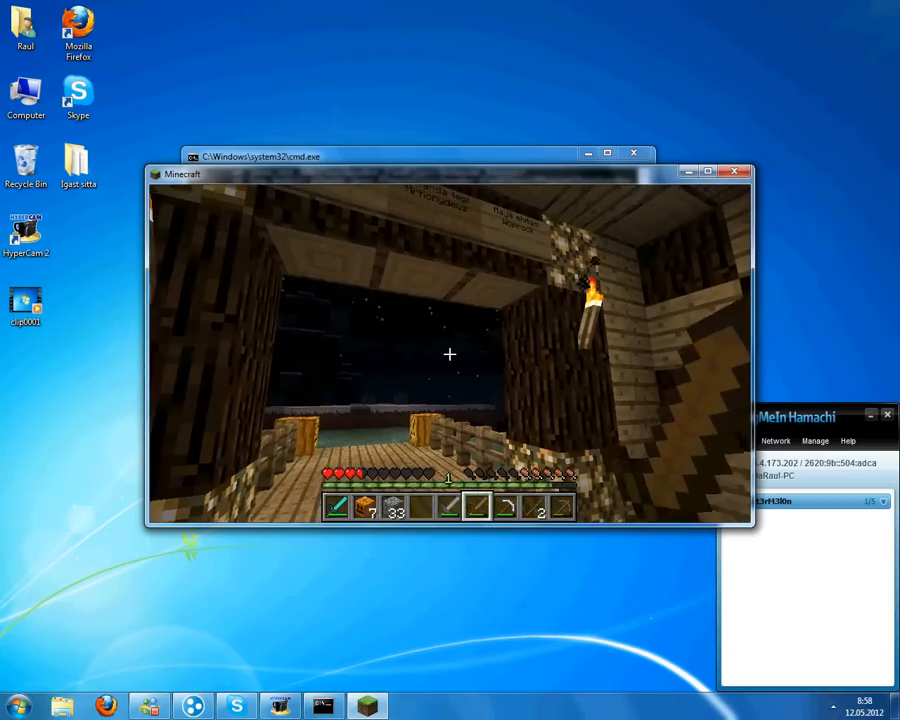
type("3")
Step: Set the player's own game mode to 1 with the /gamemode chat command
type("/gamemode ")
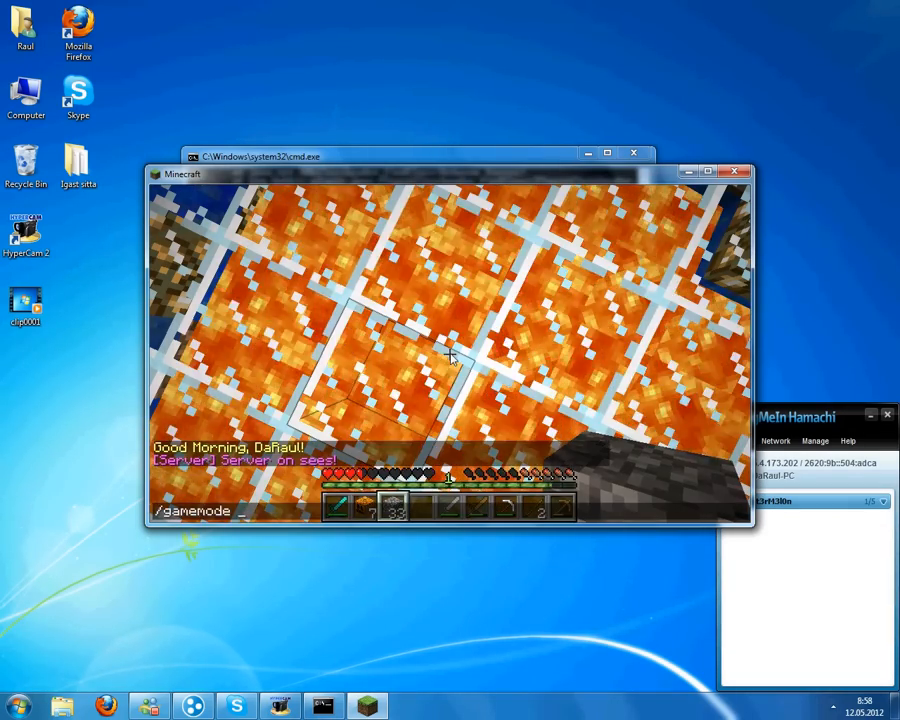
type("Dañaul")
key("Return")
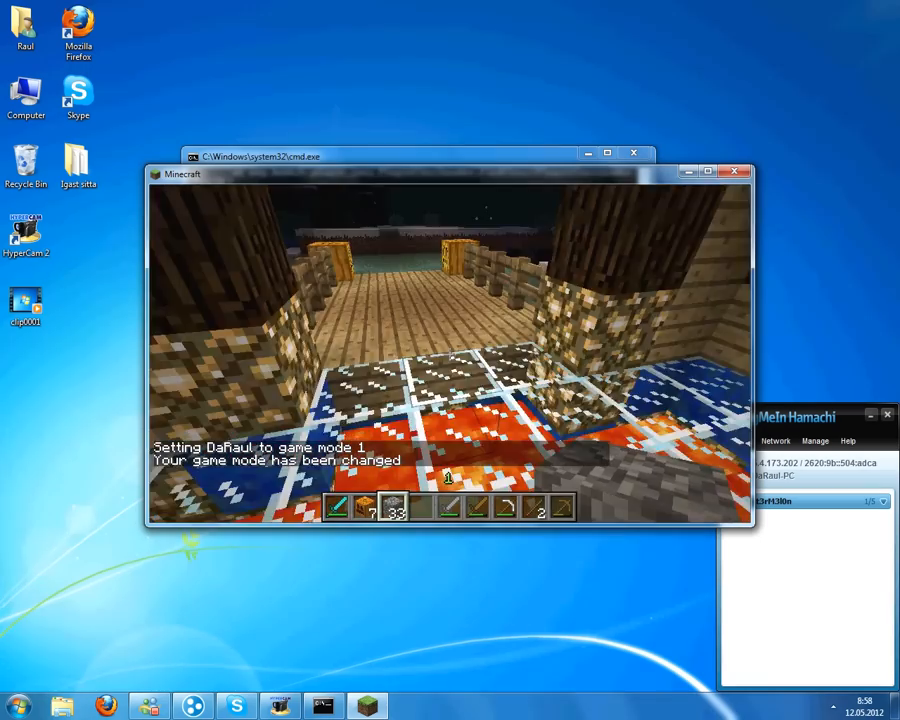
Step: Pause the game, set the world time to 1 from the server console and return to the game
key("Escape")
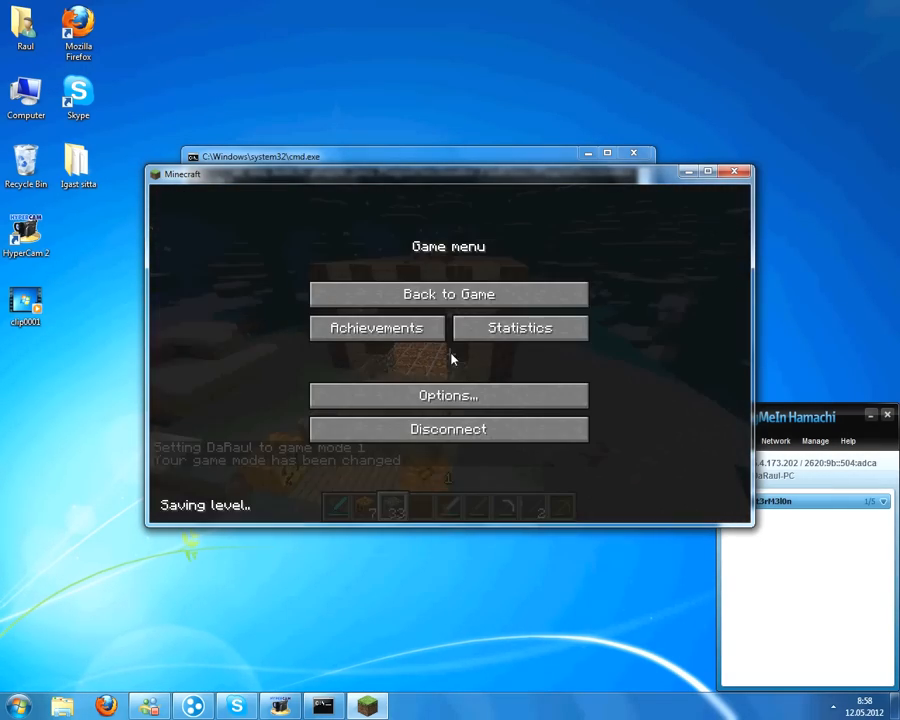
left_click(323, 708)
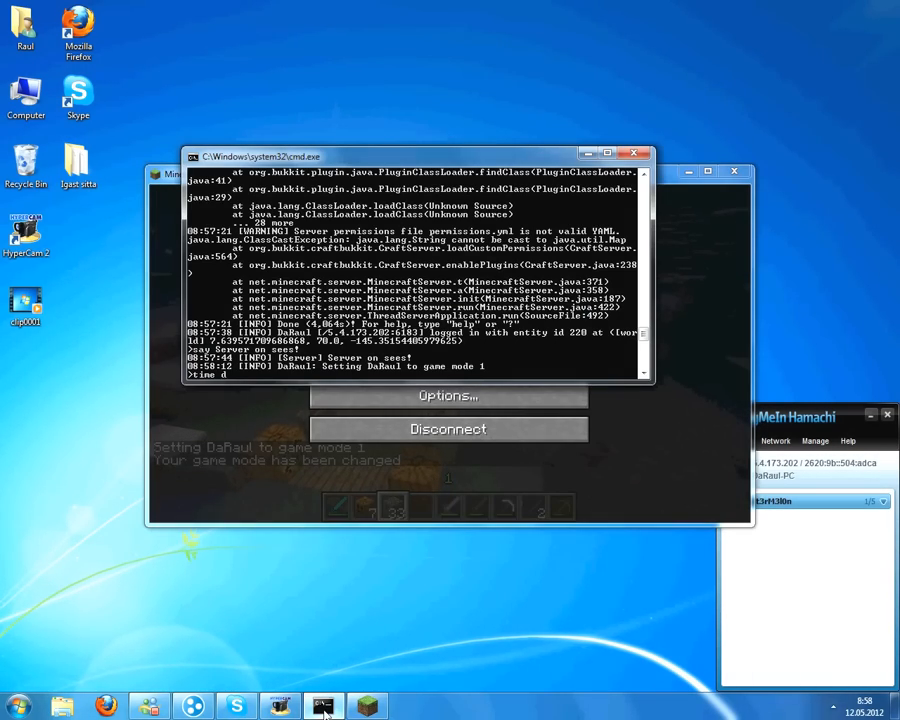
left_click(370, 708)
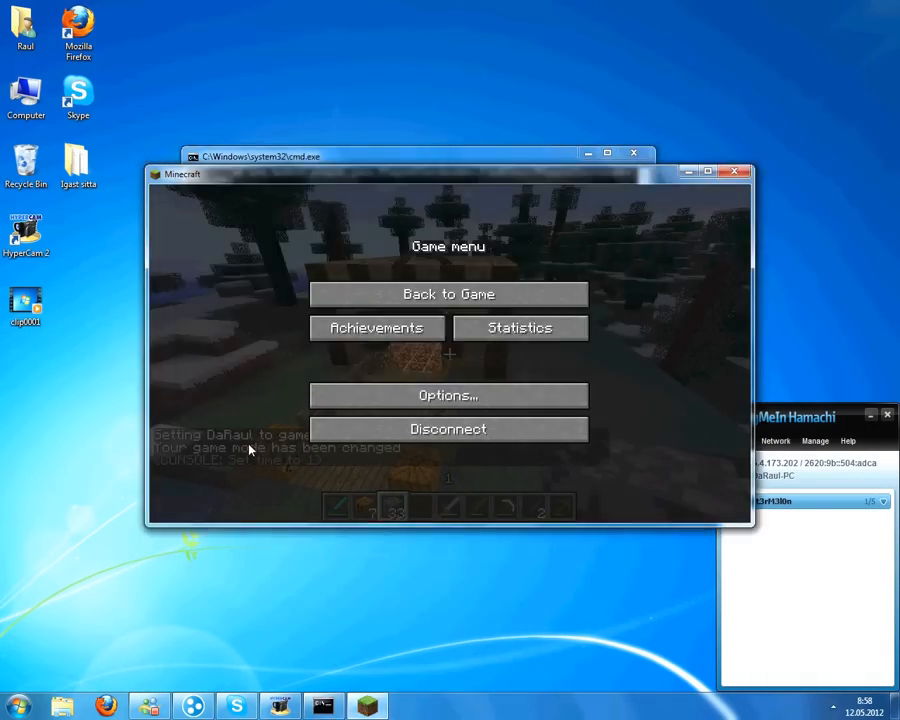
key("Escape")
Step: Fly over the water to the island with the roofless cobblestone house and look around the building
key("w")
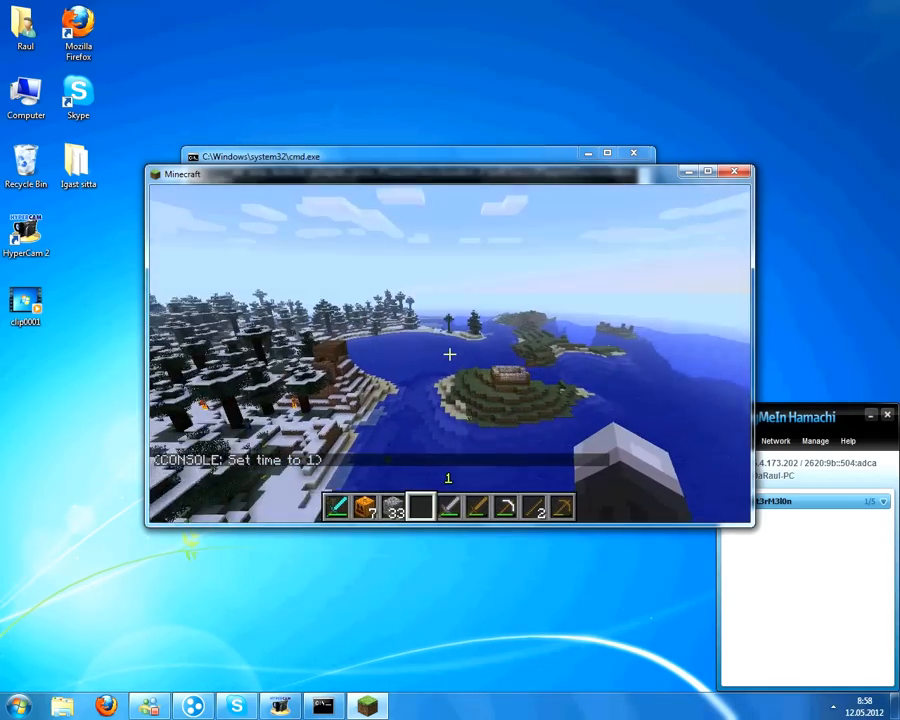
key("2")
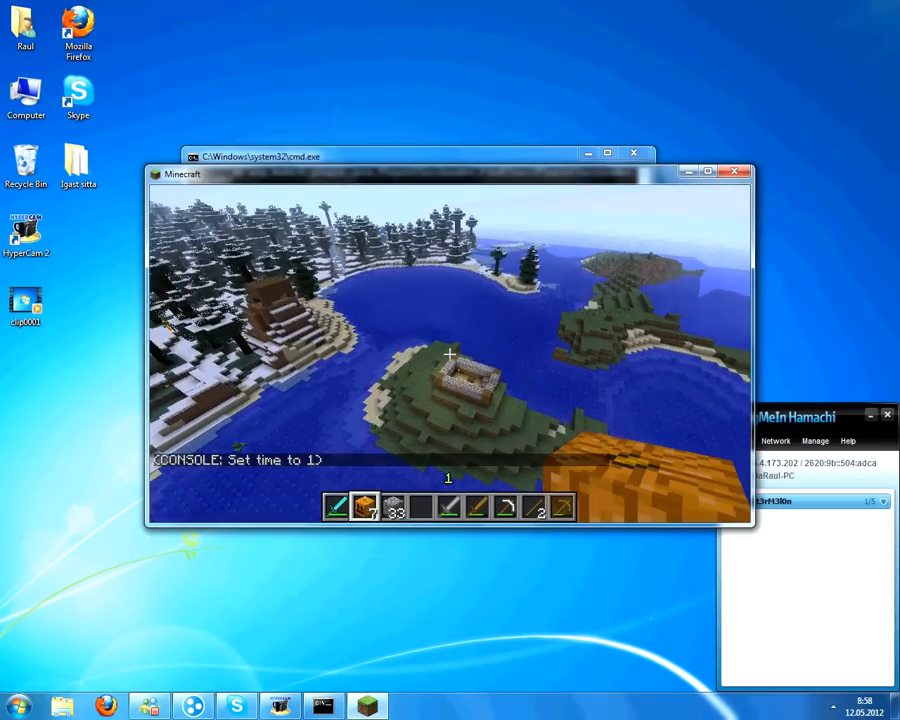
key("1")
key("3")
key("4")
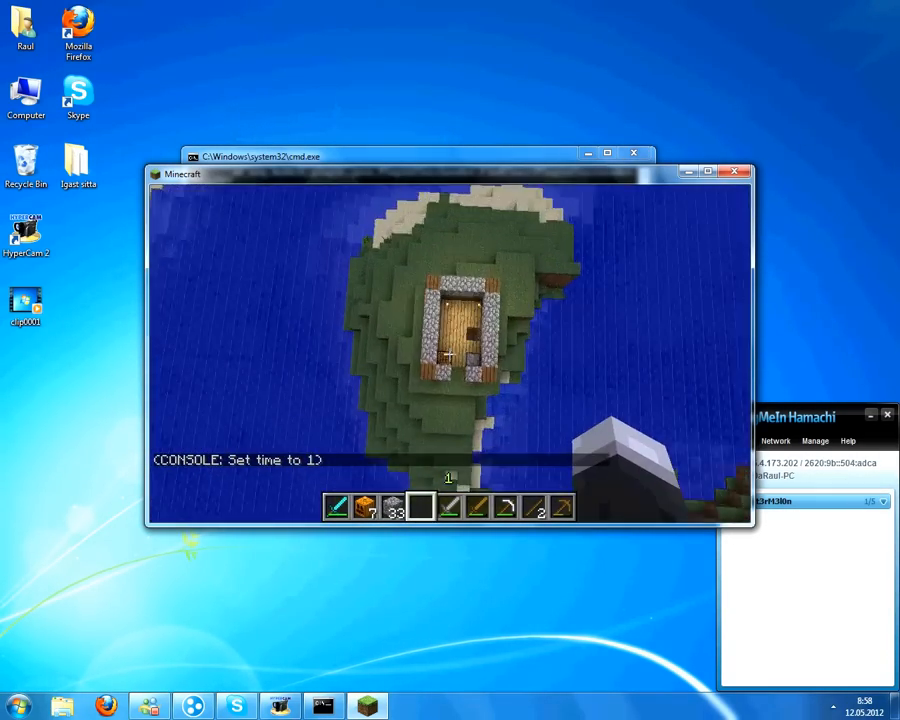
right_click(448, 356)
key("Escape")
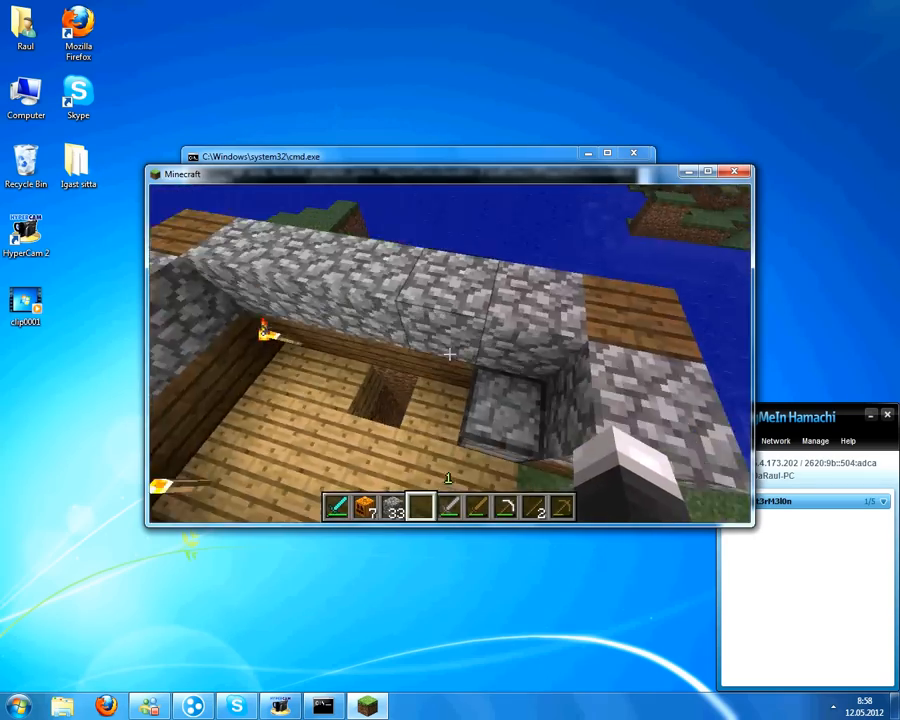
key("w")
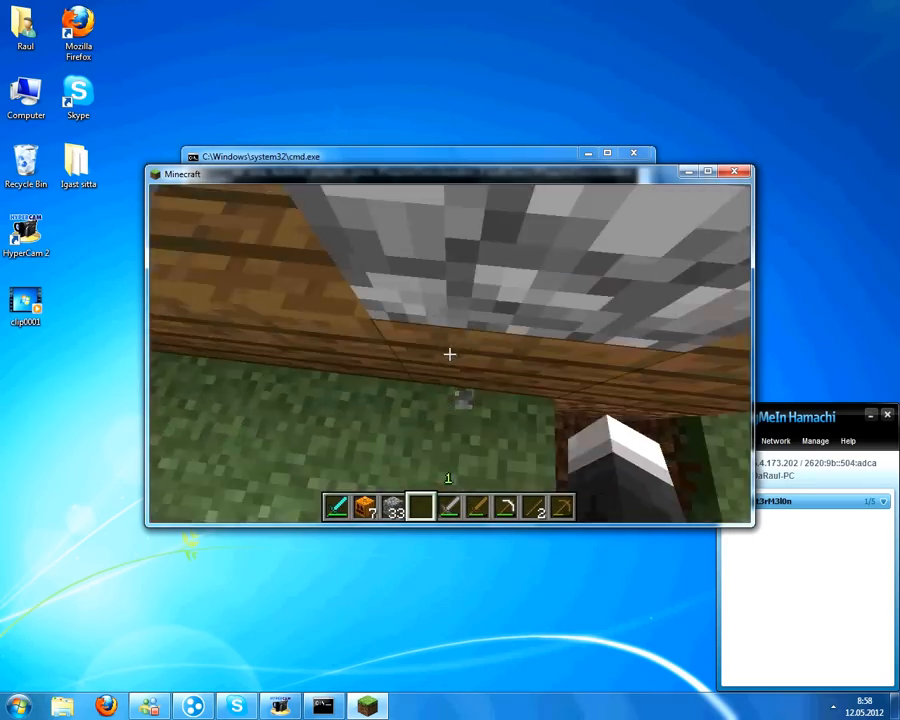
Step: Take the cobblestone in hand, fly up over the roofless house on the island and descend into it
left_click(449, 354)
key("3")
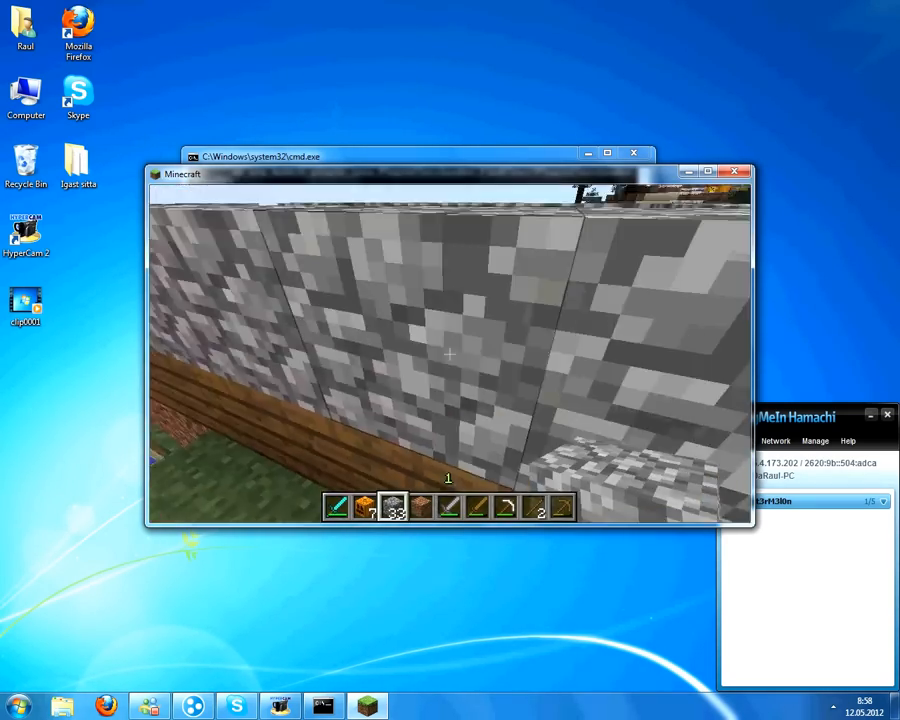
key("space")
key("space")
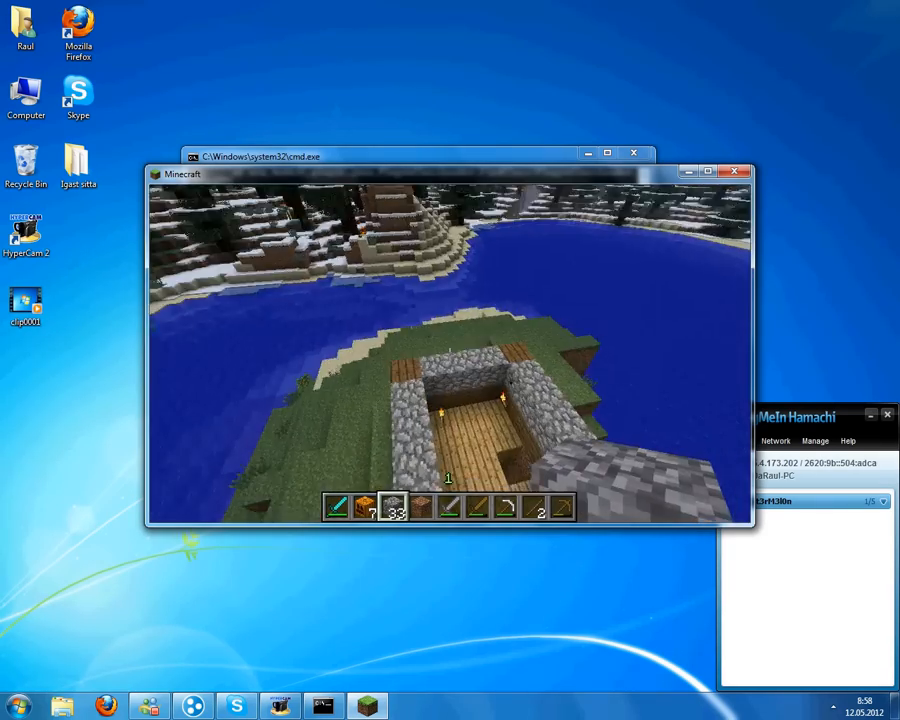
key("shift")
Step: Check the creative item selection, close it and set the player's own game mode to 0 with the /gamemode chat command
type("e")
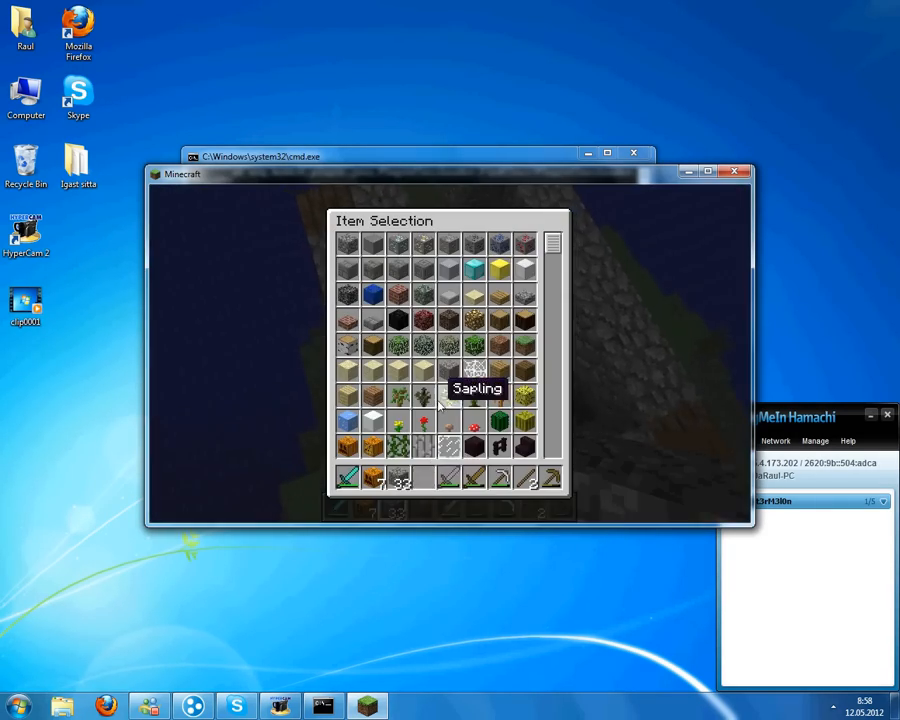
type("e/game")
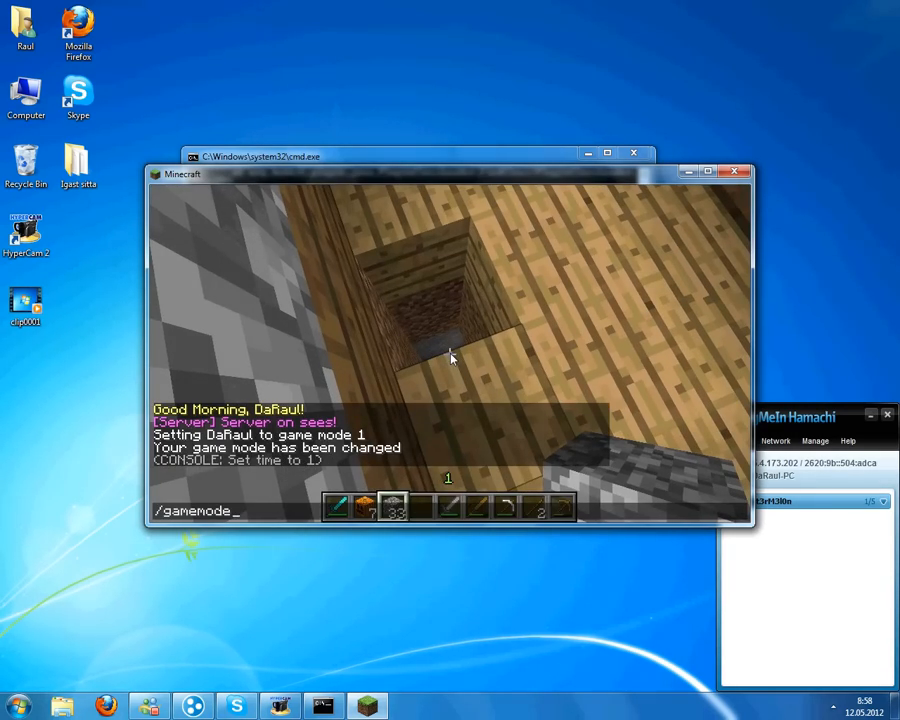
type("mode DaRaul 0")
key("Return")
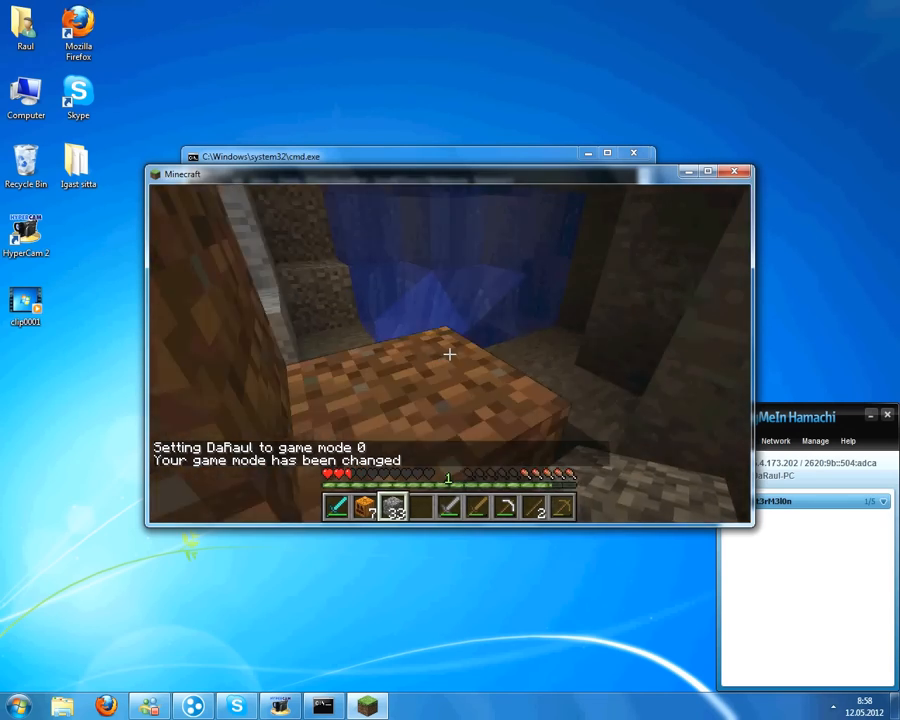
Step: Switch to the sword in the cave under the house and teleport back to the spawn house with the /spawn command
scroll(449, 354, "down", 1)
scroll(449, 354, "down", 1)
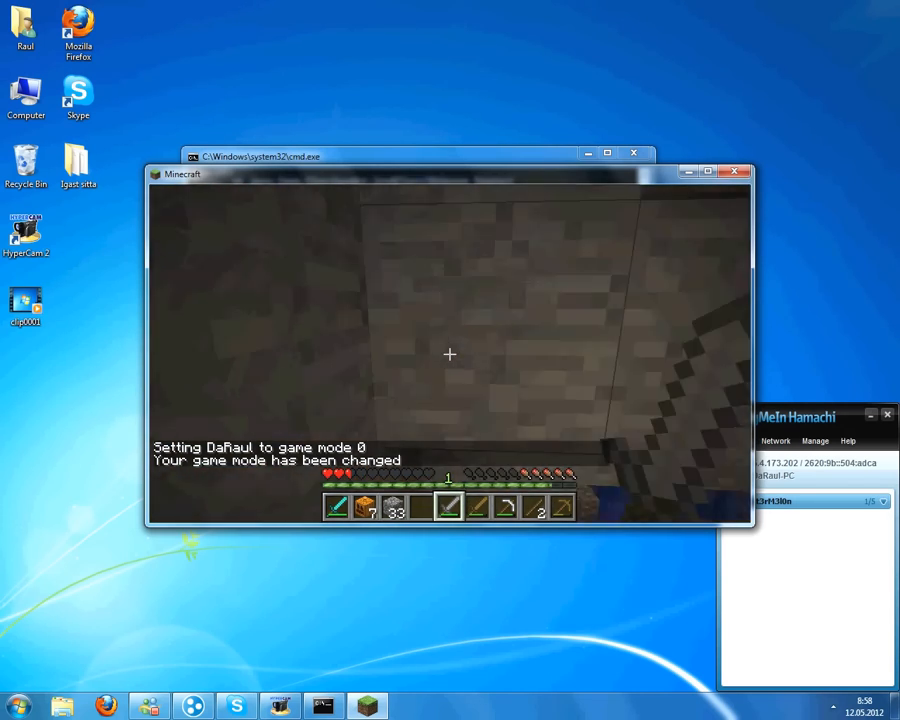
type("t/spawn")
key("Return")
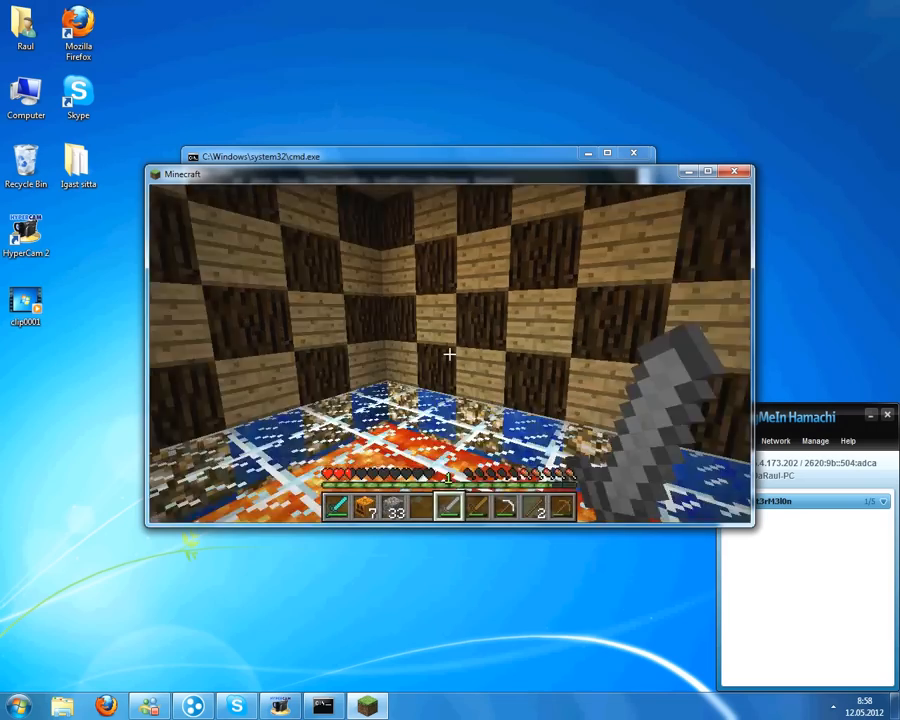
Step: Walk out of the spawn house with the cobblestone in hand, check the survival inventory and pause the game
key("w")
scroll(449, 354, "up", 2)
key("e")
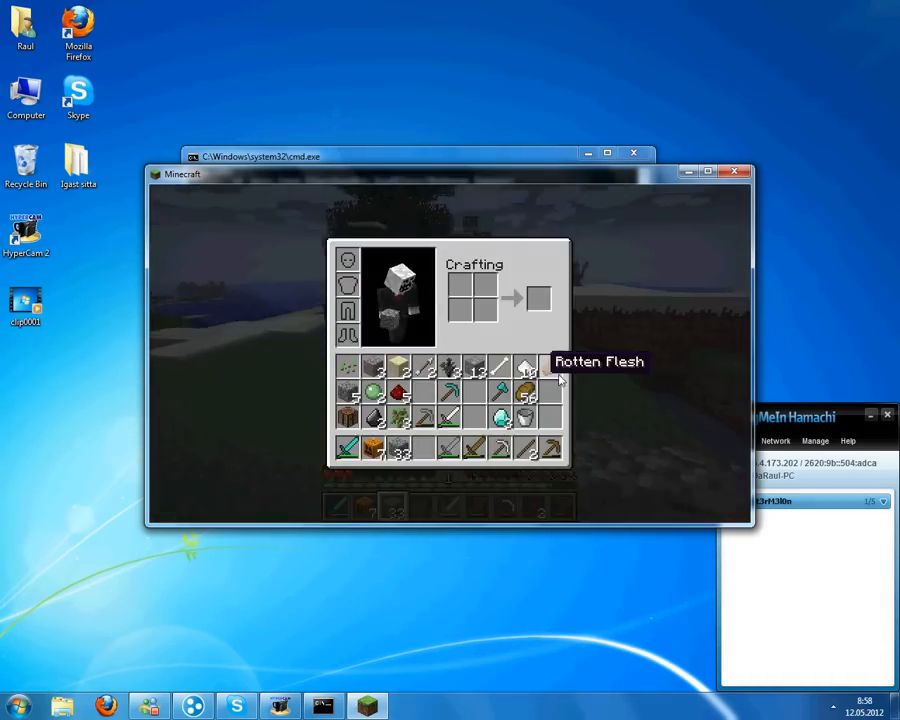
key("e")
key("Escape")
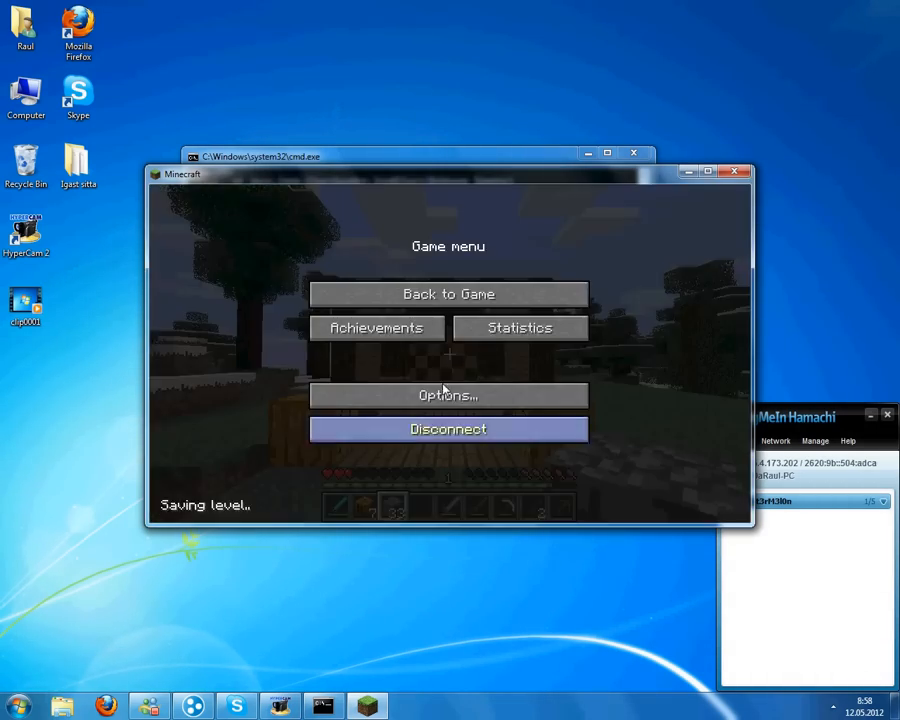